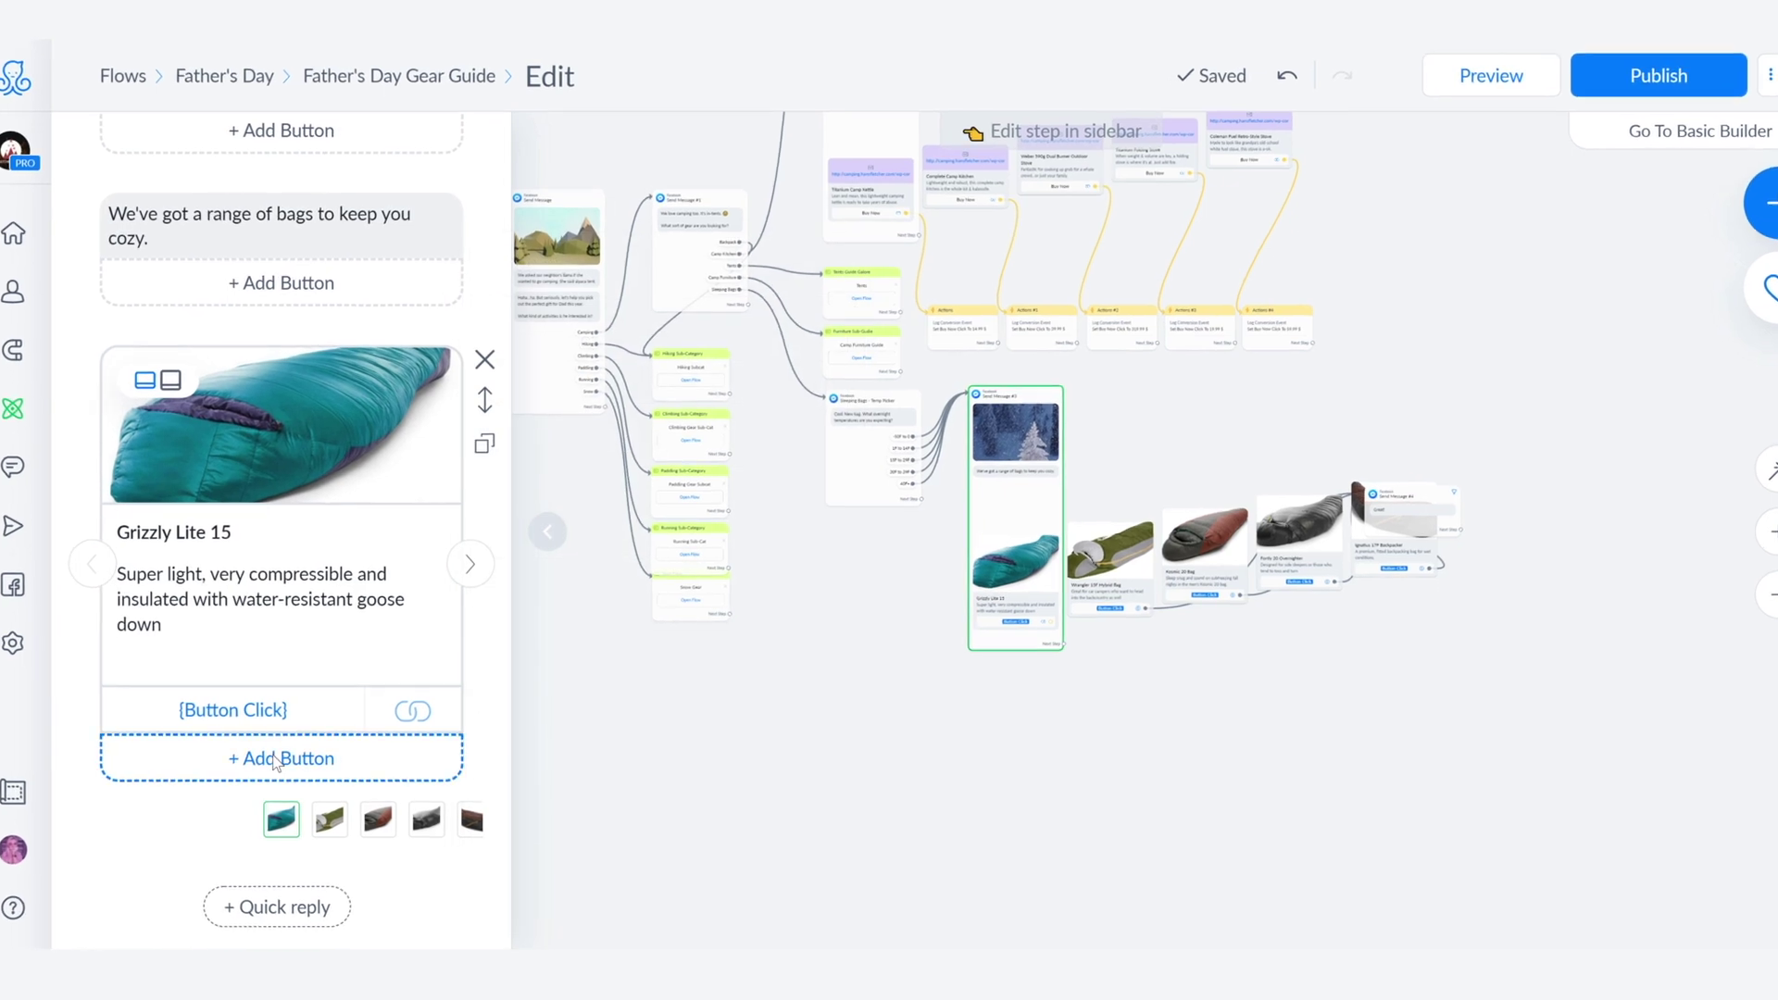
# Add a second button to the Grizzly Lite 15 card and choose Buy Button as its action
pyautogui.click(275, 759)
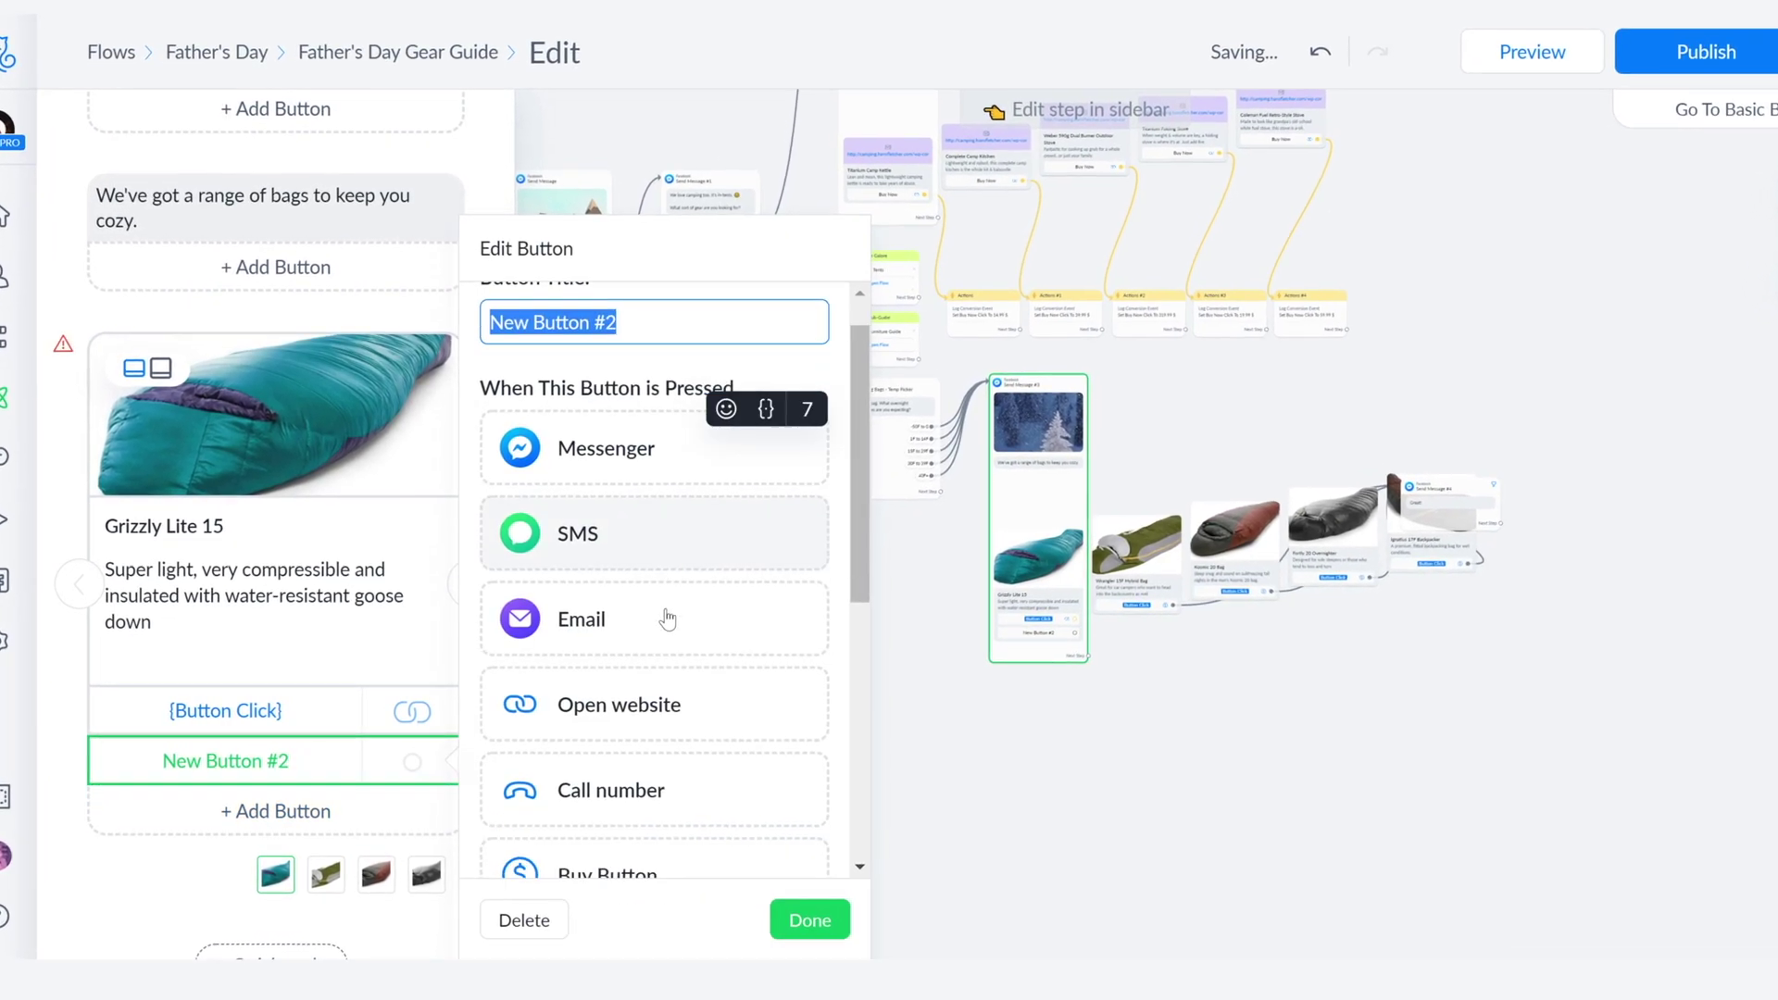
pyautogui.scroll(-4, 666, 618)
pyautogui.click(595, 484)
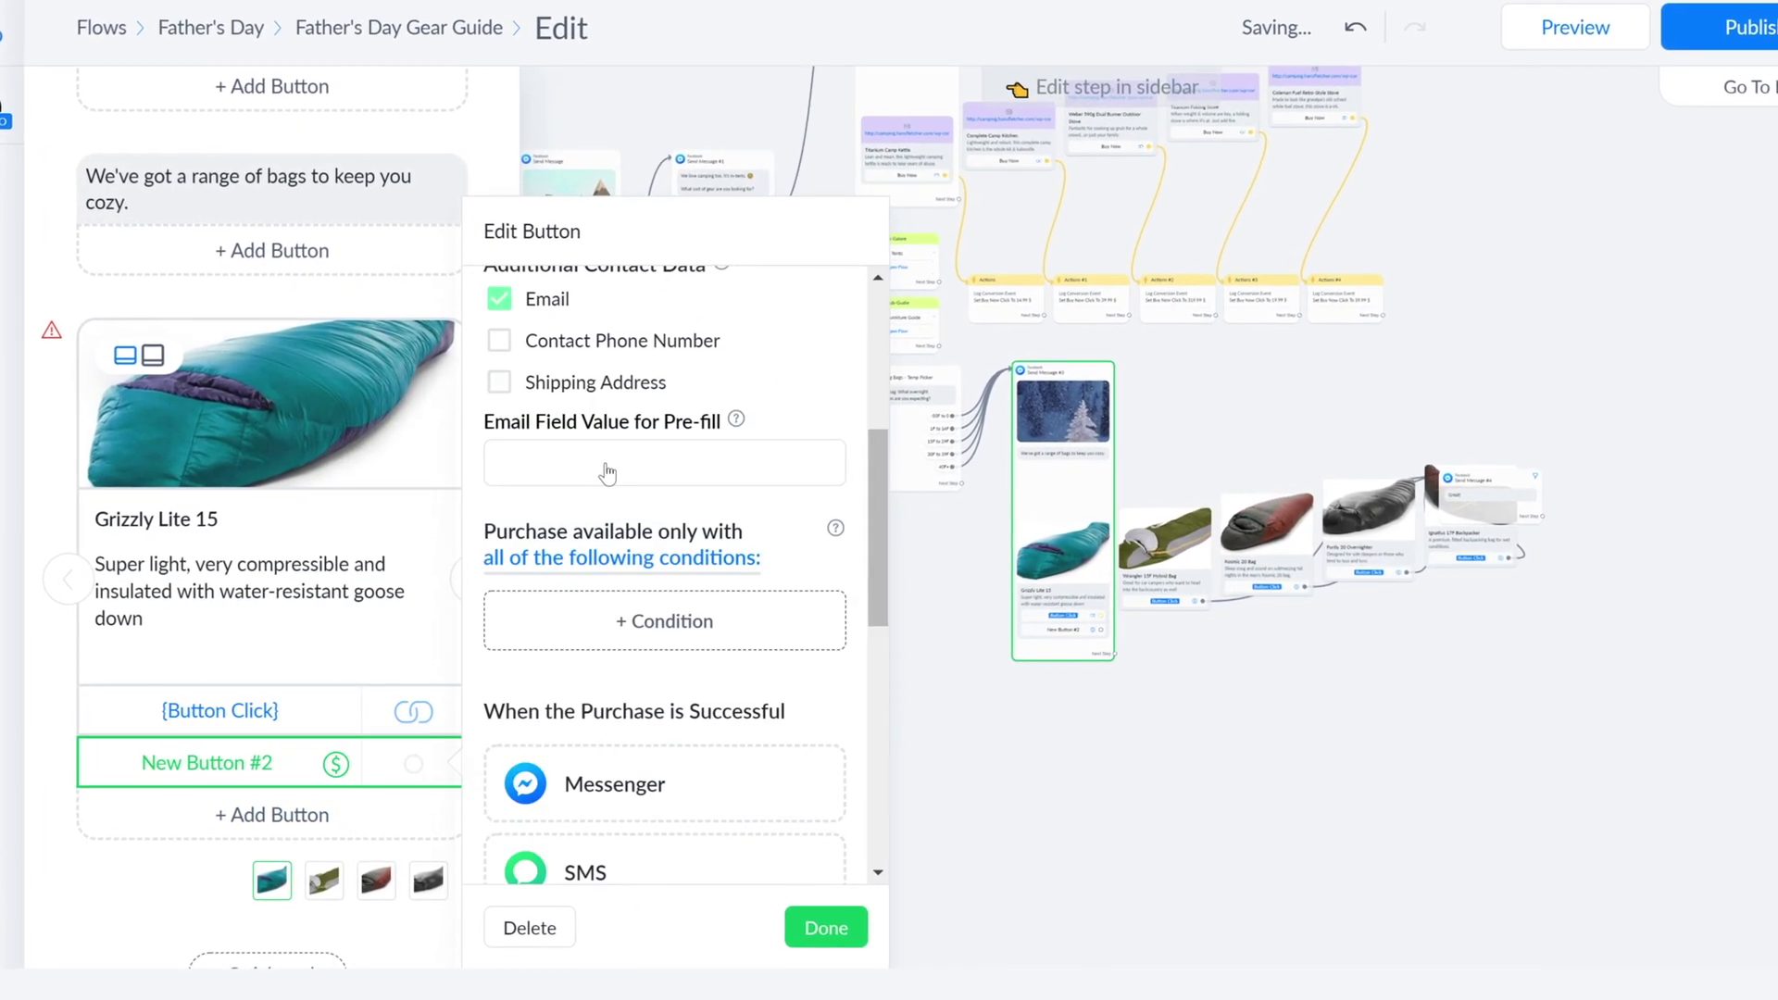
pyautogui.scroll(-2, 759, 648)
pyautogui.scroll(4, 665, 579)
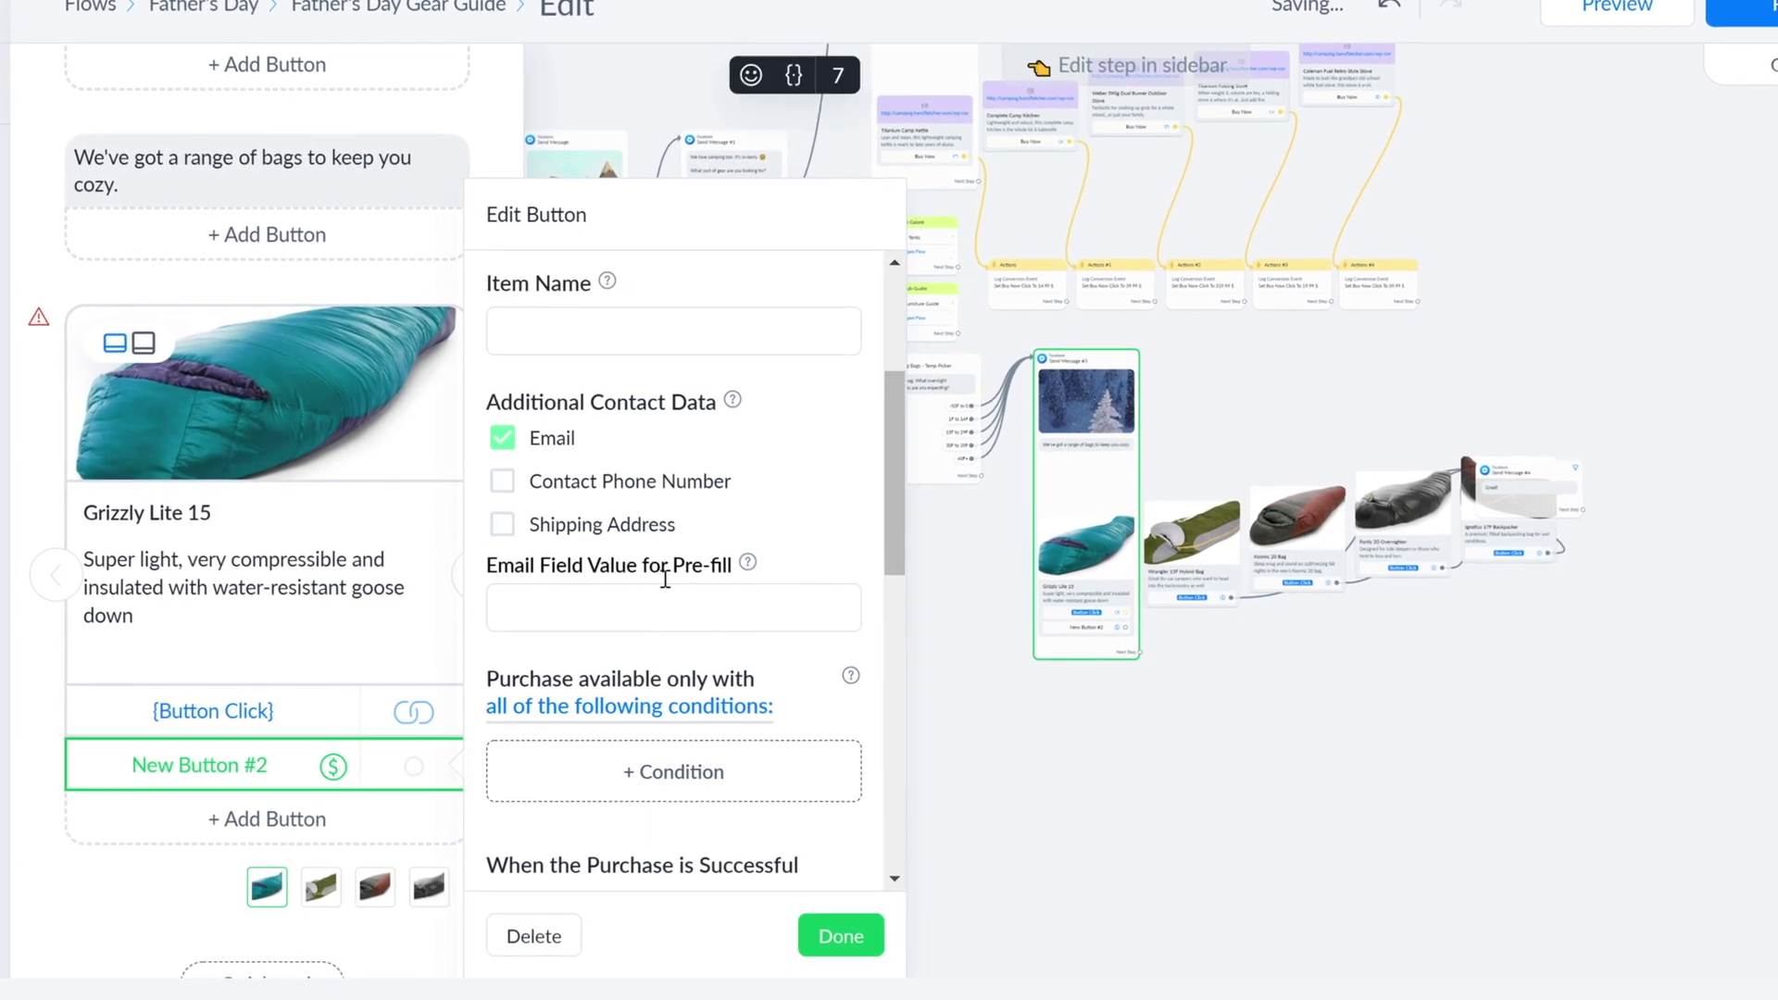
pyautogui.scroll(3, 665, 578)
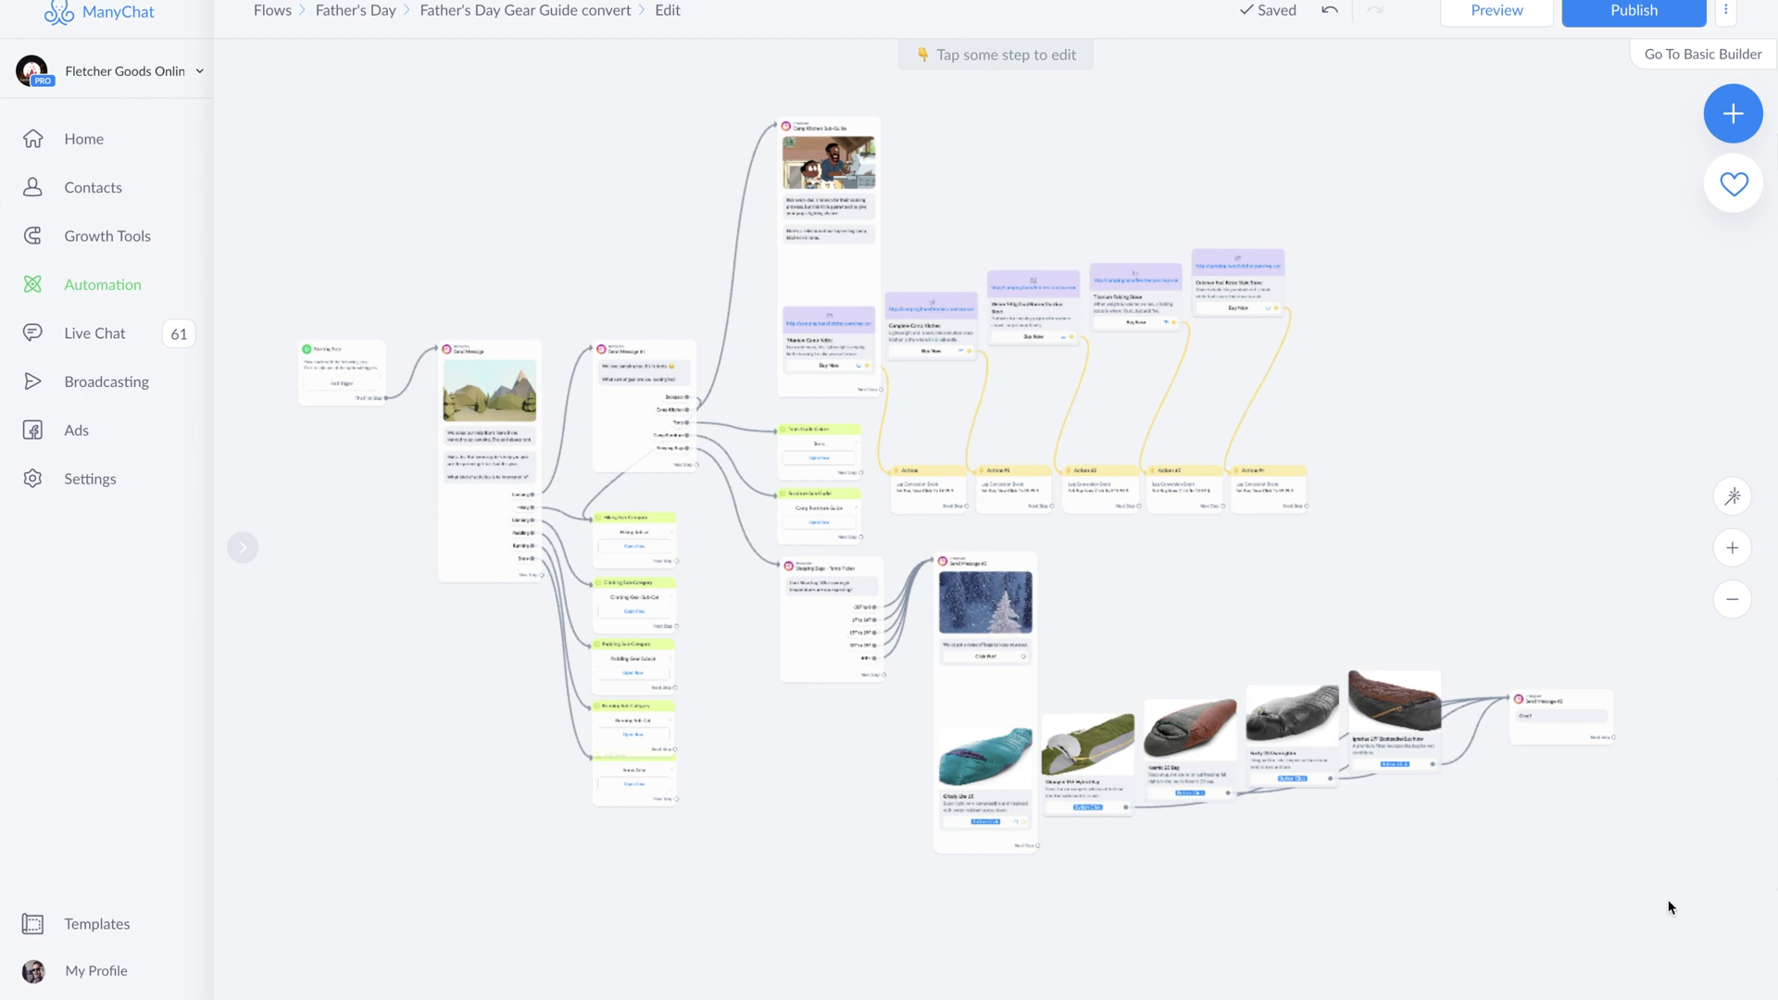
# Open Send Message #3 and edit the Grizzly Lite 15 card's website button
pyautogui.scroll(5, 1033, 807)
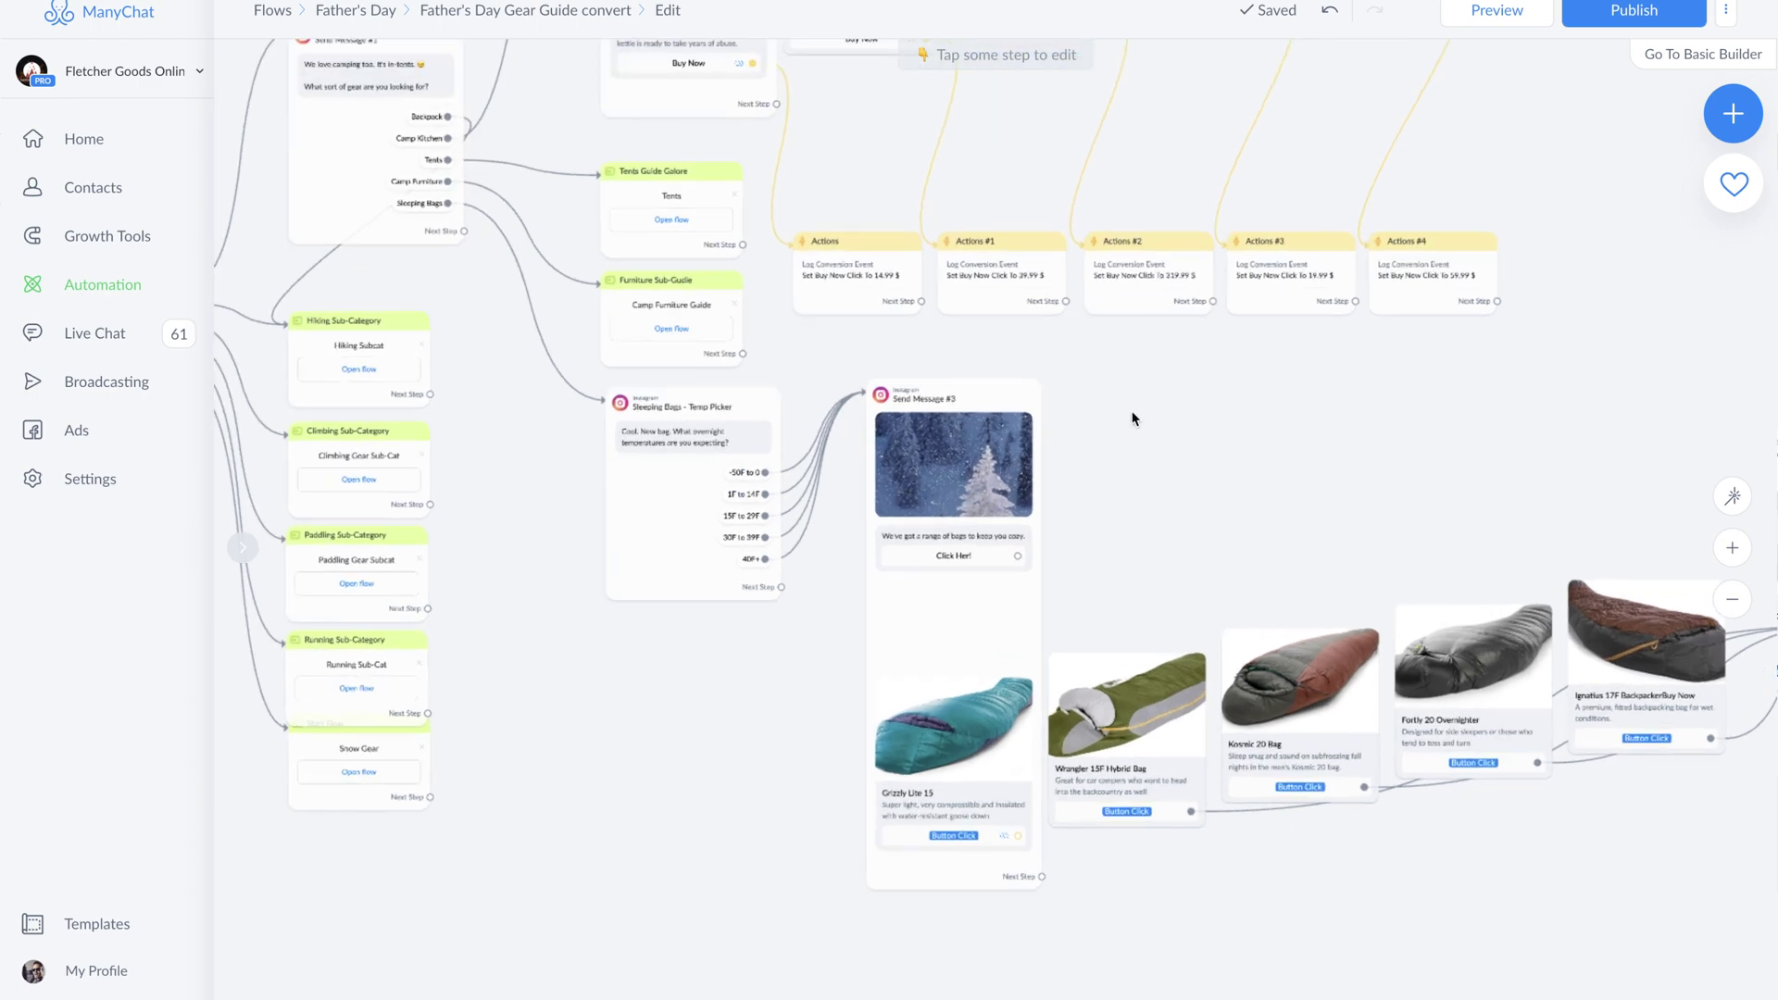
pyautogui.scroll(-3, 1097, 485)
pyautogui.click(908, 681)
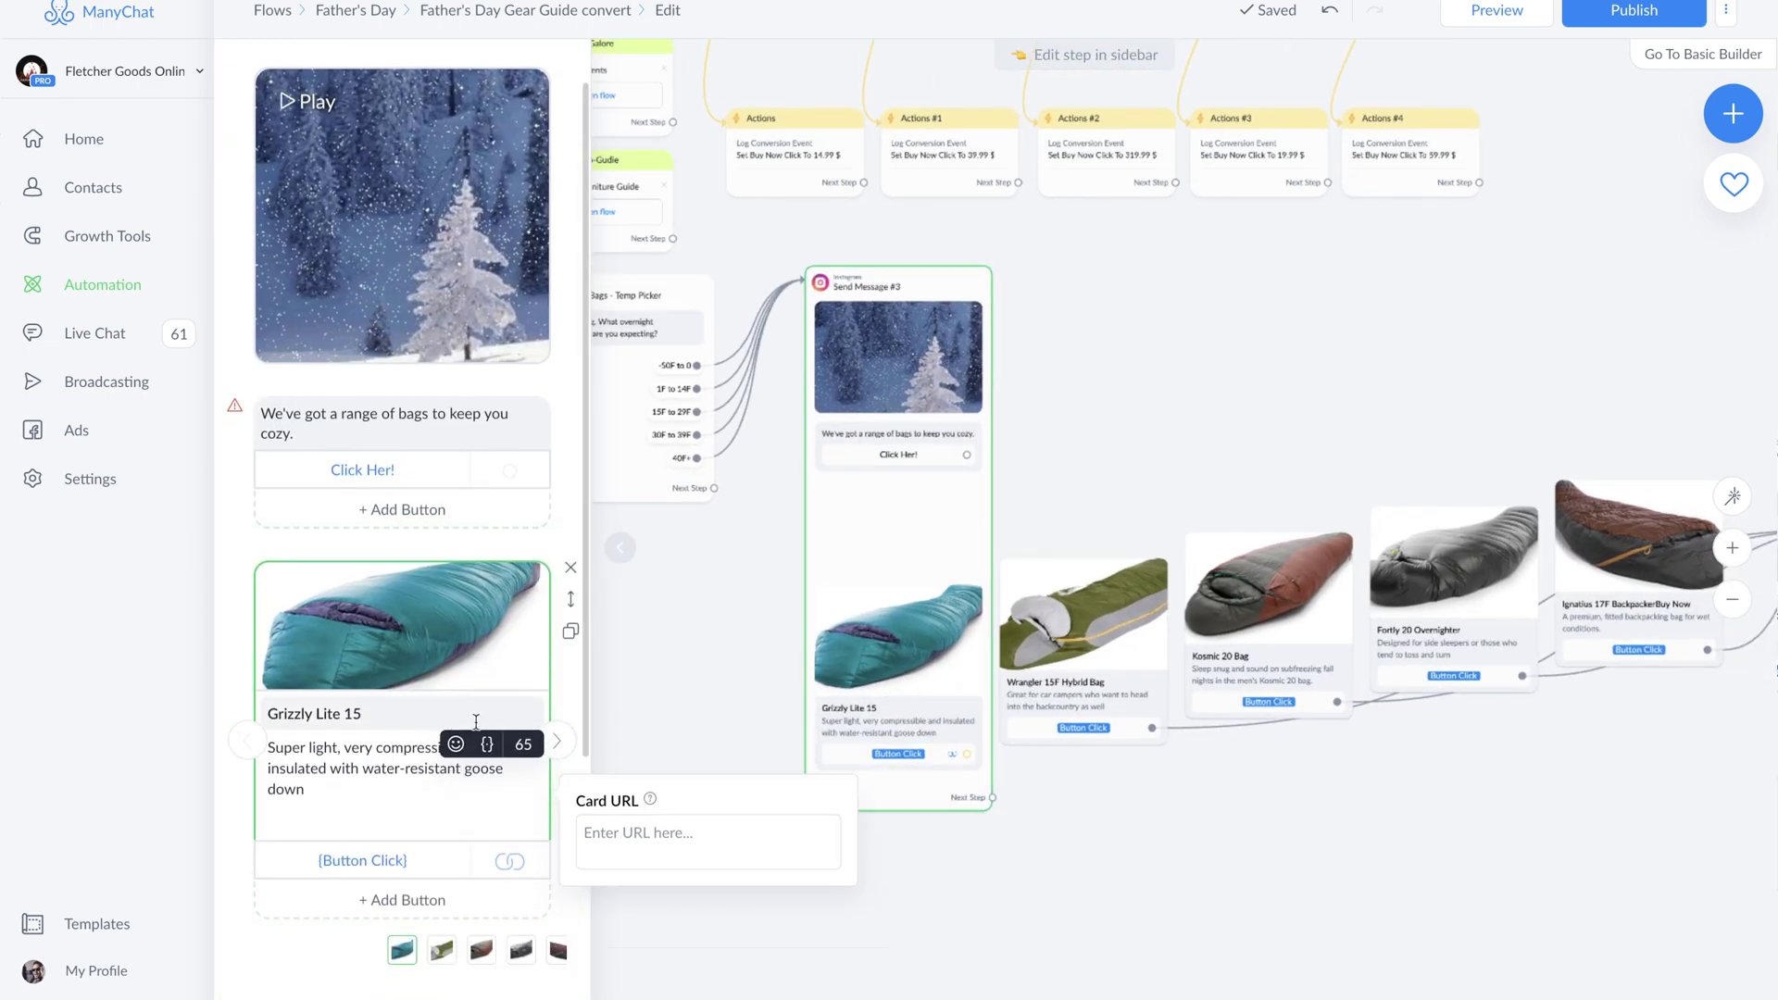
pyautogui.click(444, 597)
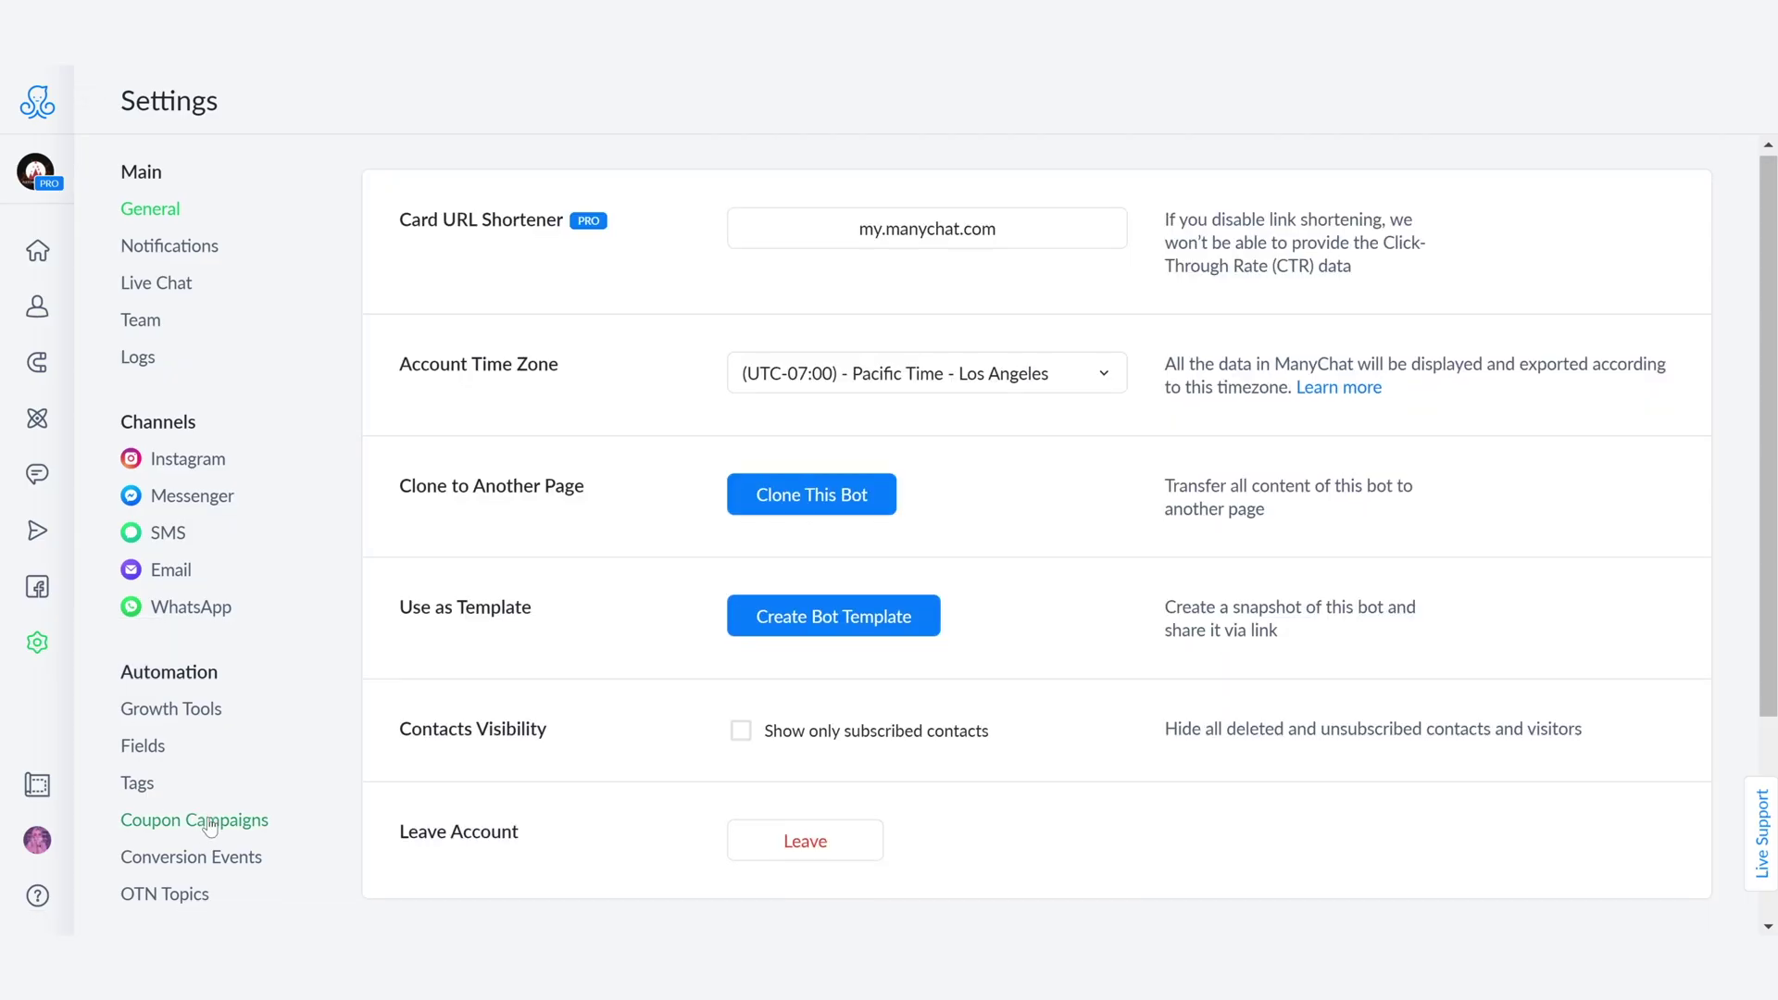
# Open Payments under Extensions to view the connected Stripe account
pyautogui.scroll(-3, 204, 815)
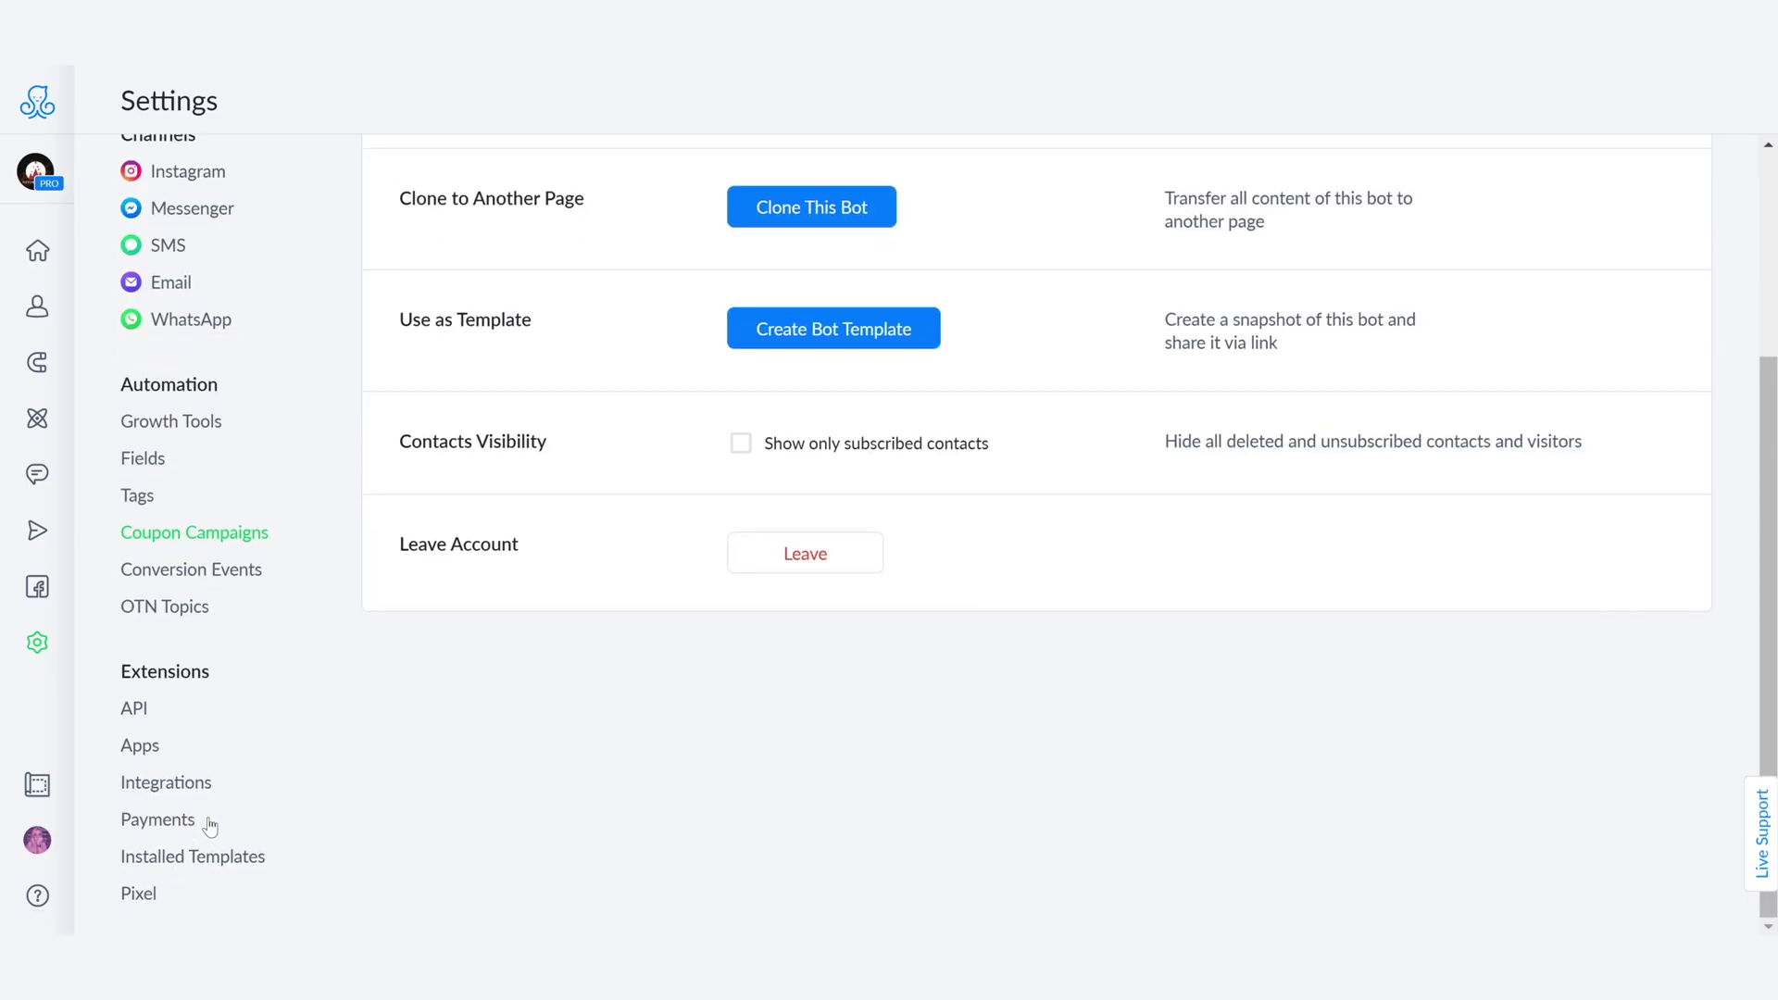
pyautogui.click(211, 825)
pyautogui.scroll(3, 486, 344)
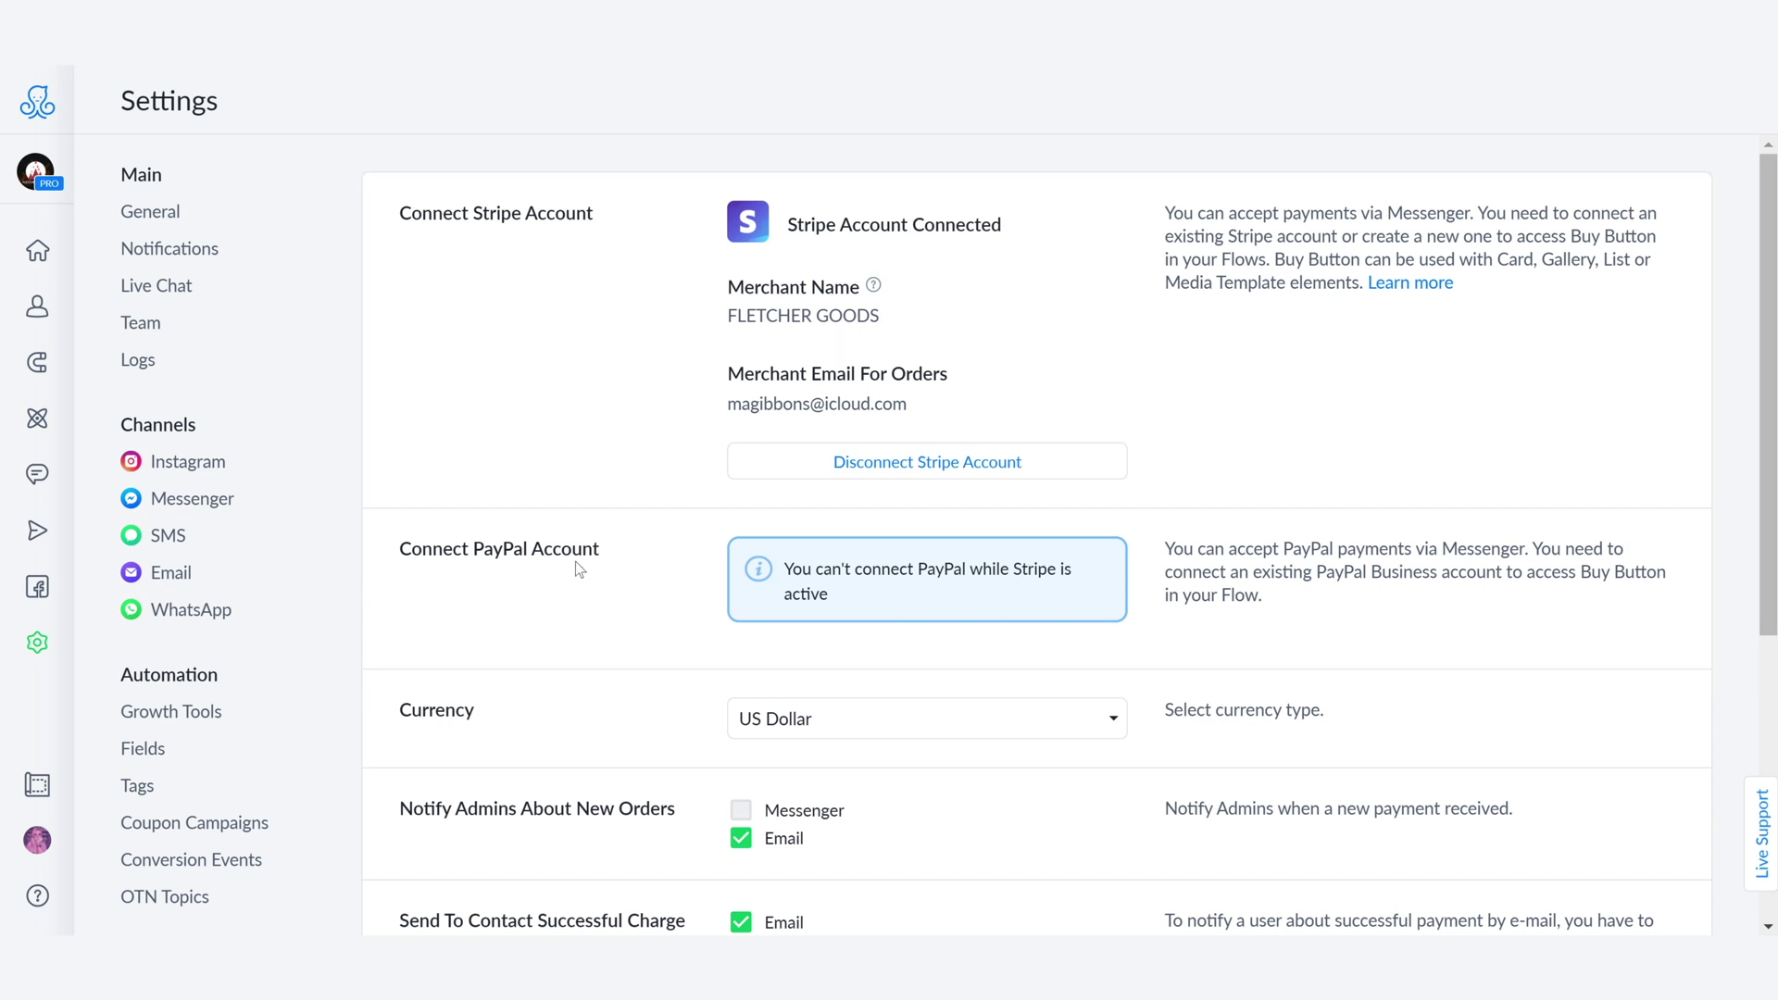
# Check the Currency list and keep US Dollar as the payment currency
pyautogui.scroll(-2, 633, 590)
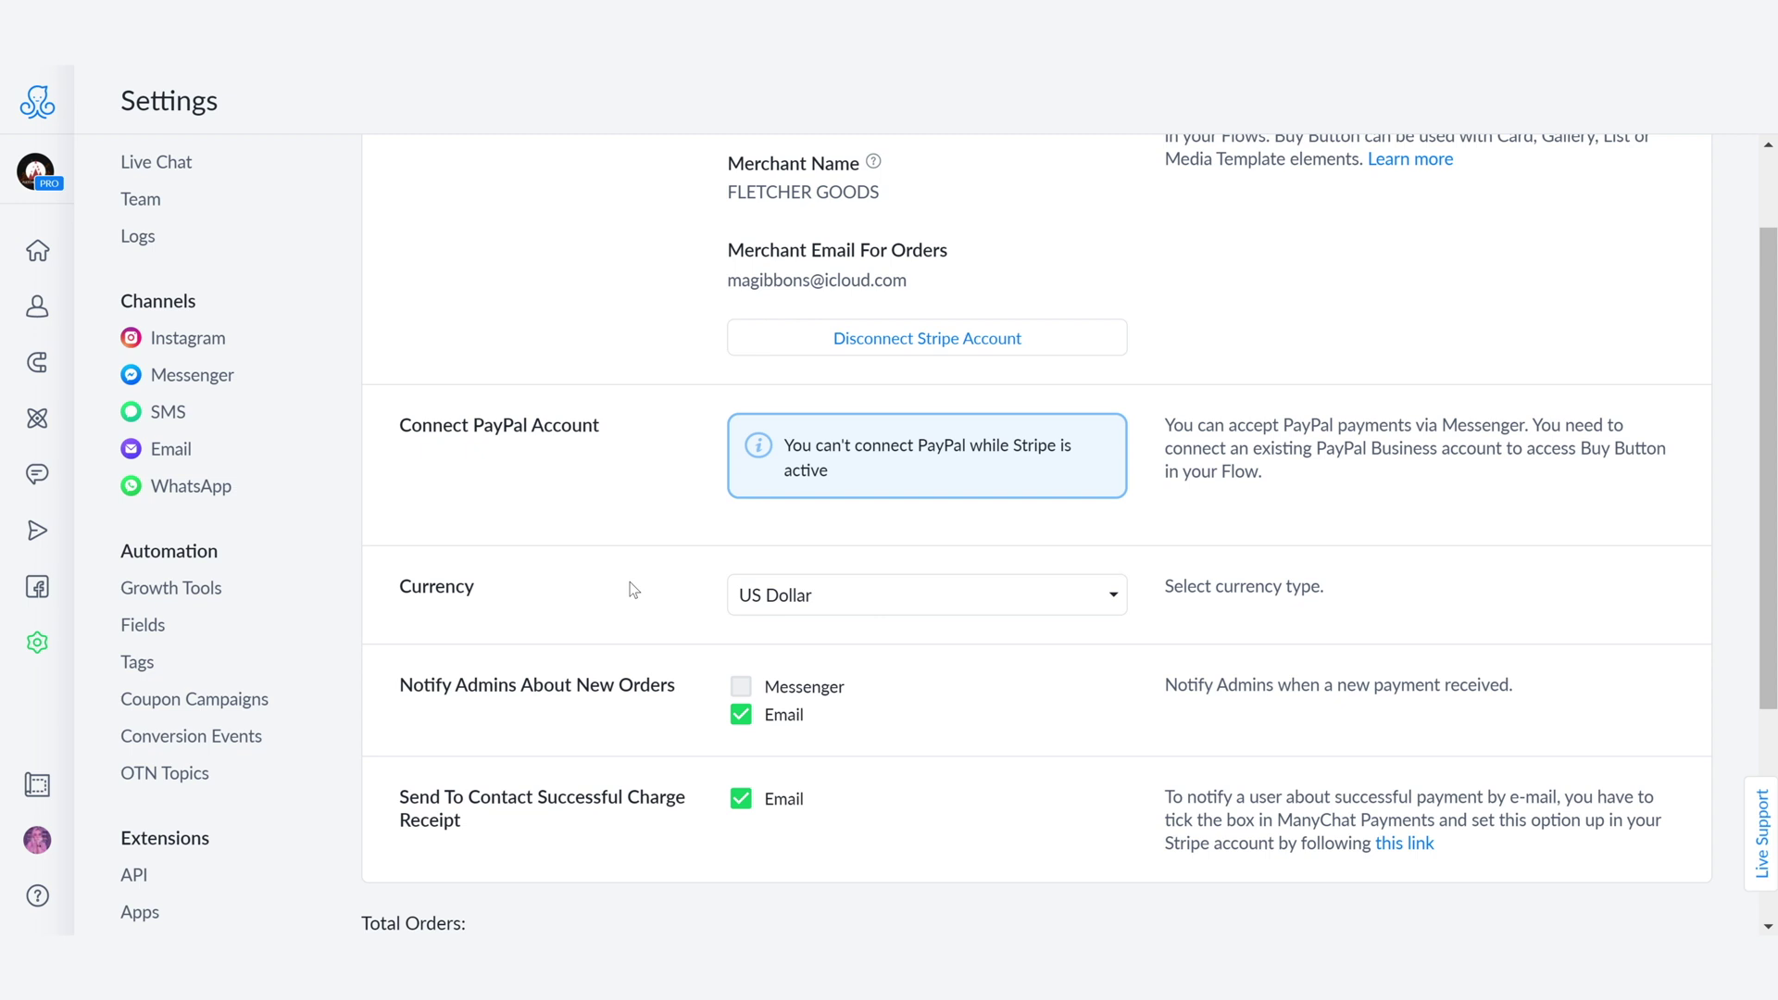
pyautogui.click(852, 603)
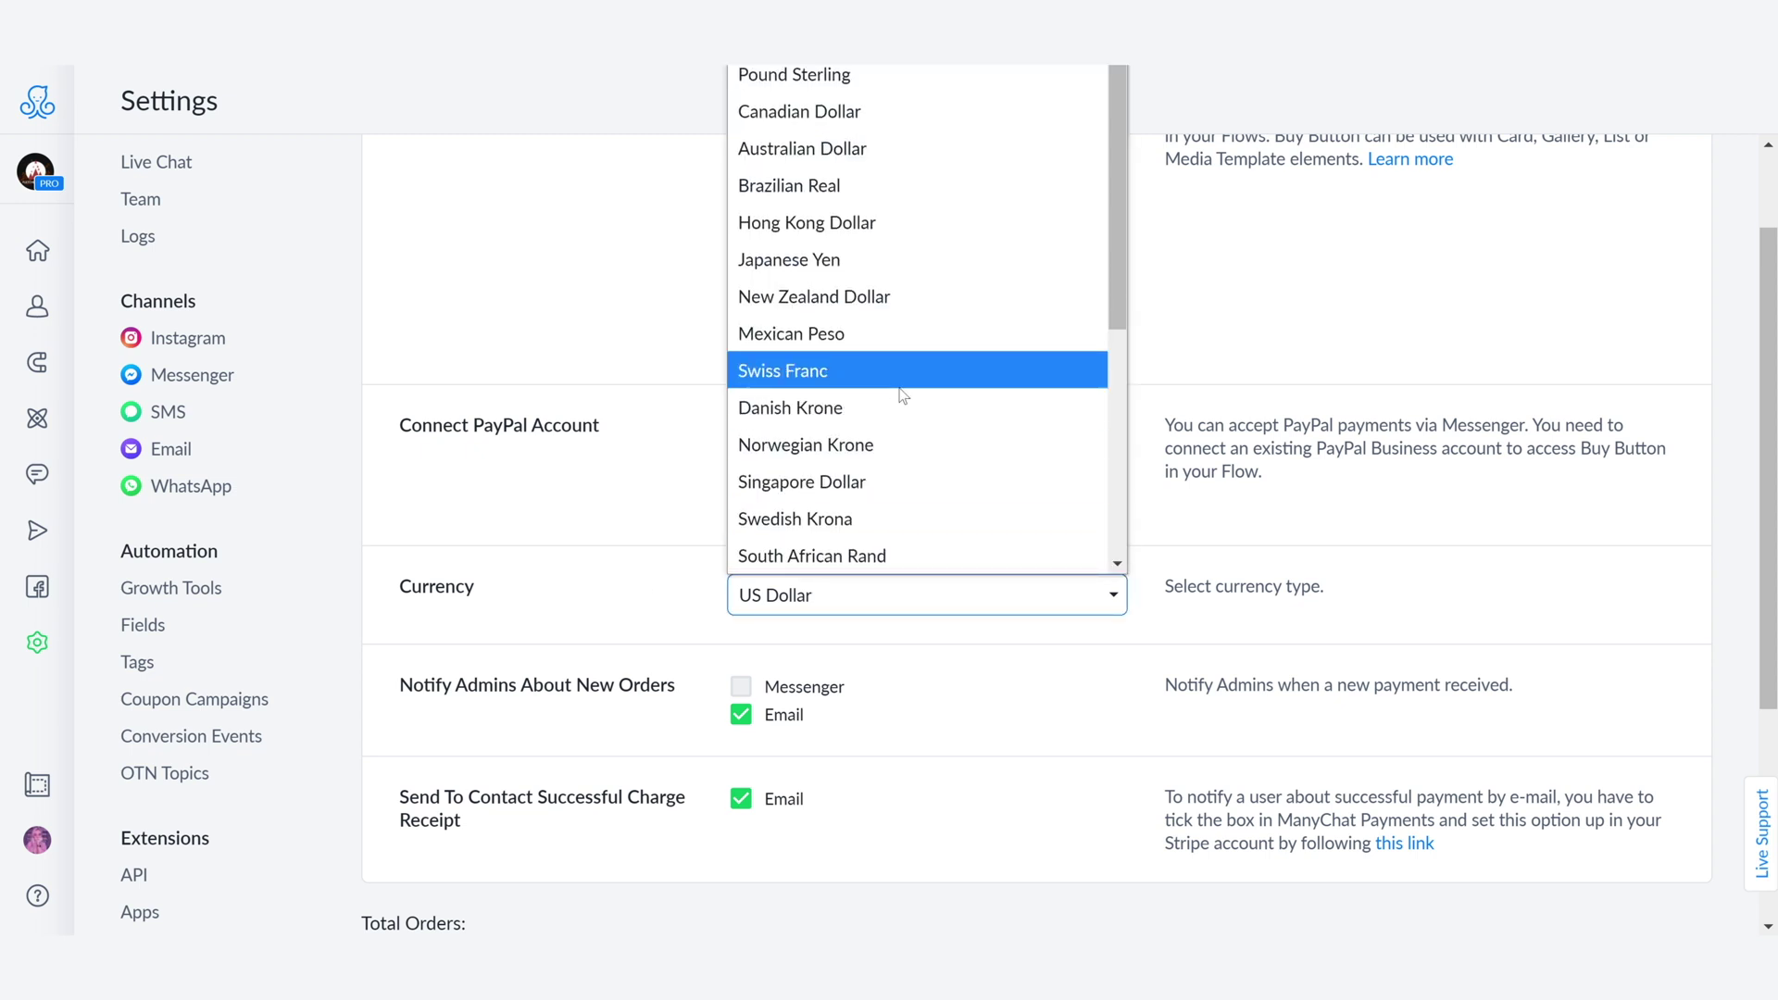
pyautogui.scroll(-4, 903, 393)
pyautogui.scroll(4, 903, 387)
pyautogui.scroll(-2, 766, 436)
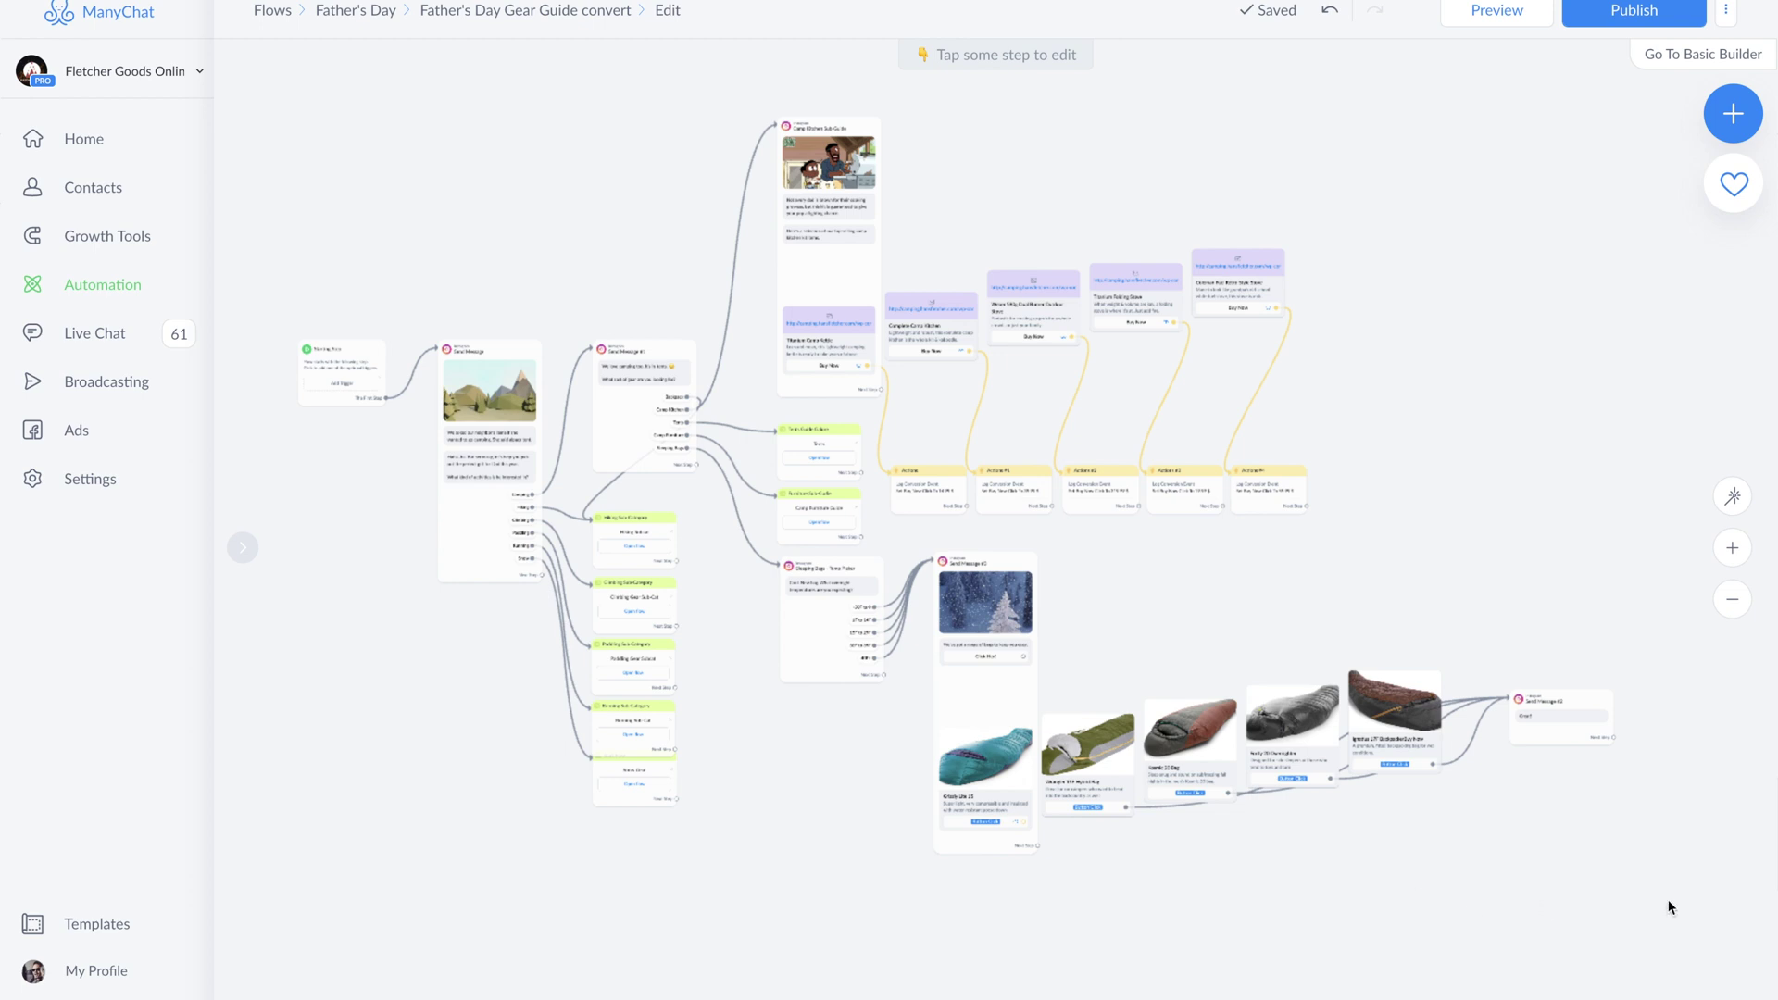
# Reopen Send Message #3 and edit the Grizzly Lite 15 card's website button
pyautogui.scroll(5, 1085, 386)
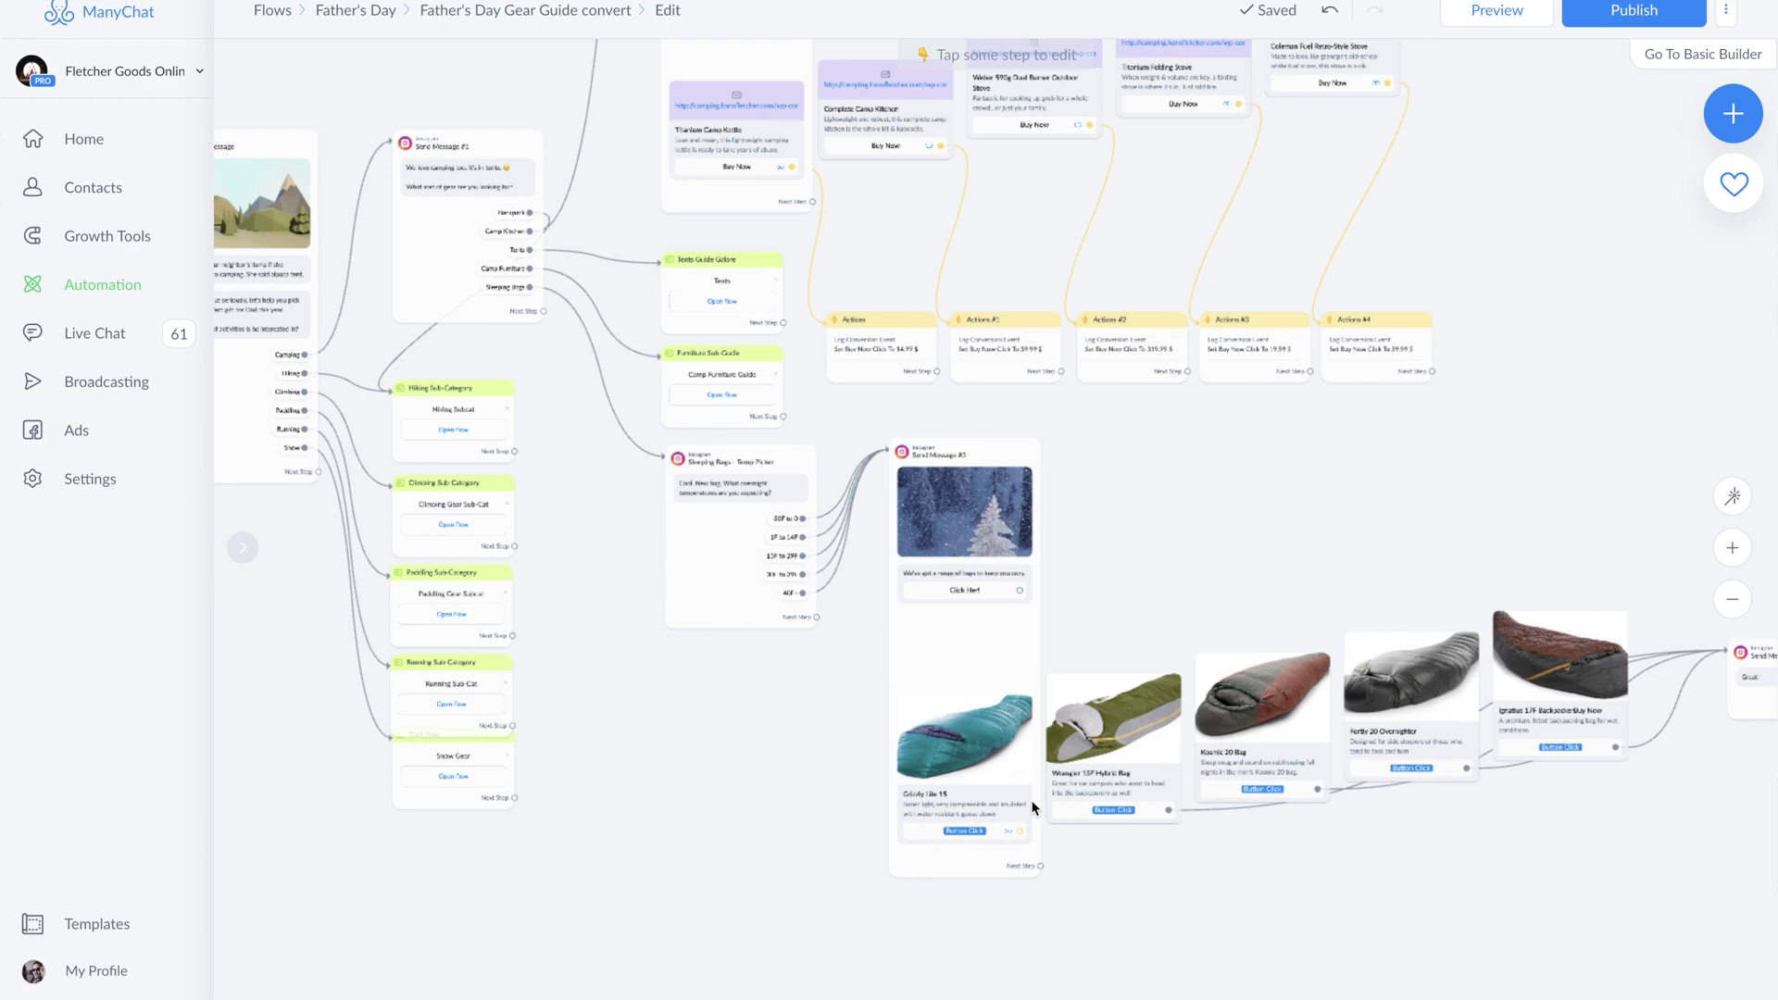
pyautogui.click(891, 685)
pyautogui.scroll(1, 477, 729)
pyautogui.click(444, 595)
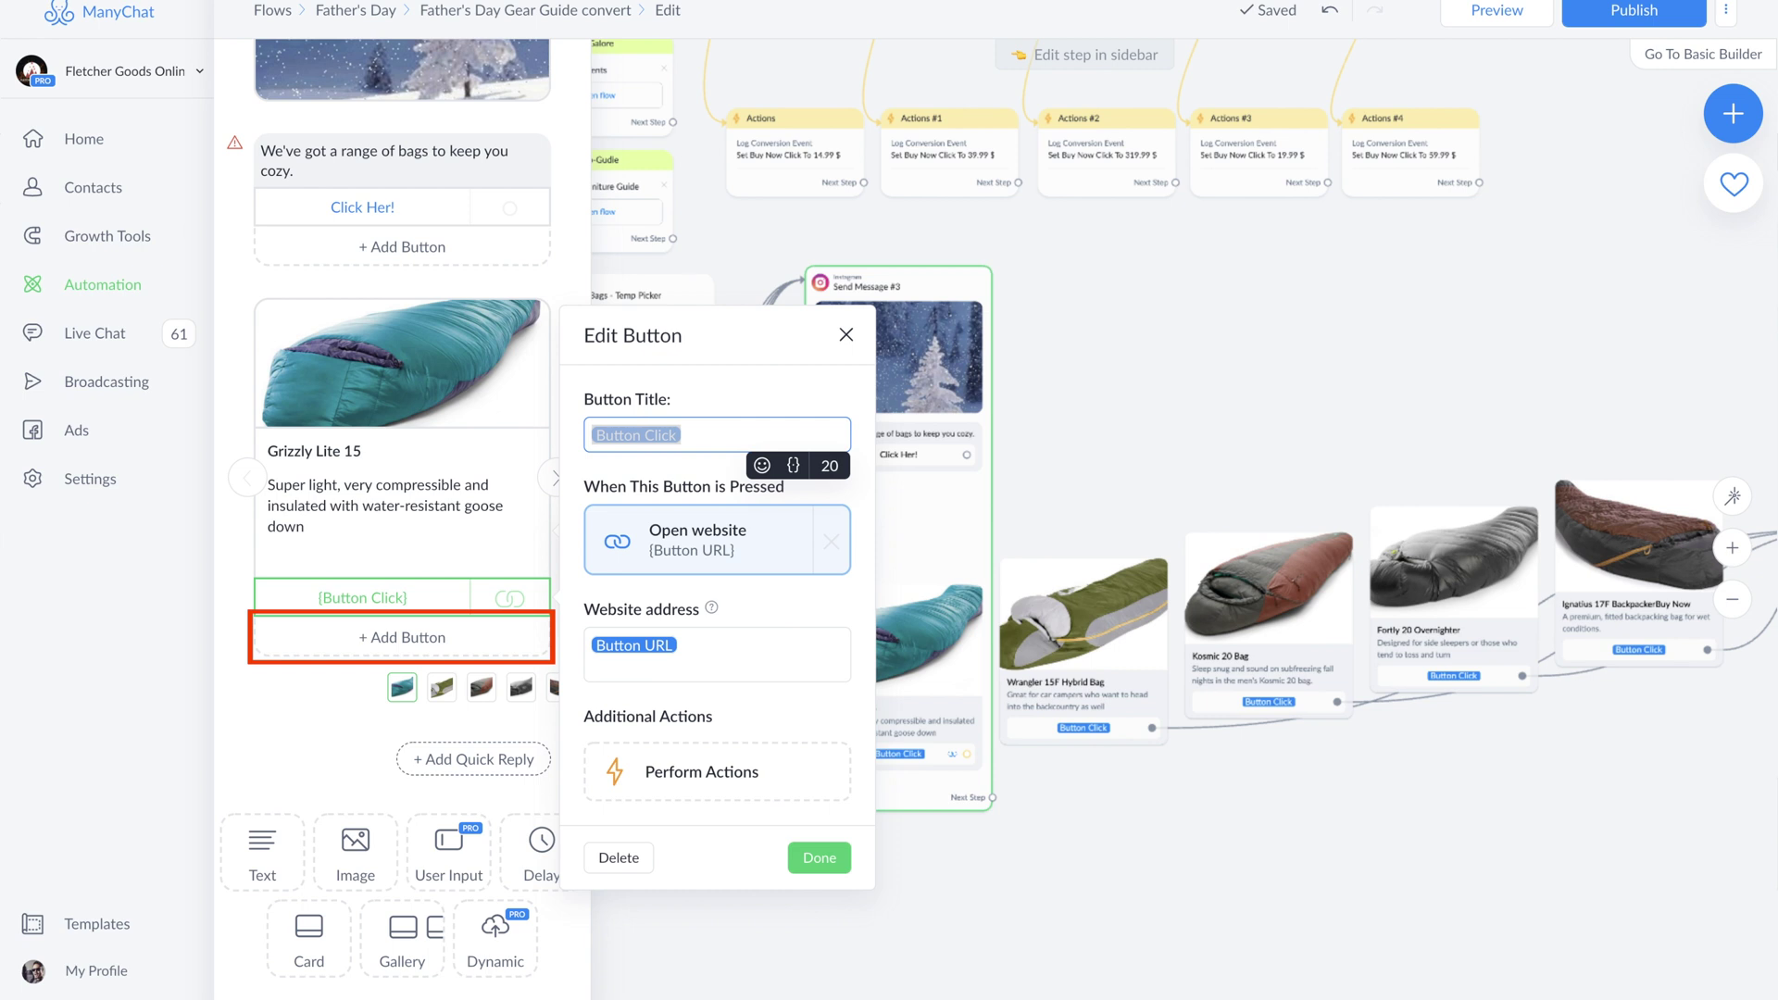
# Replace the website action with a Buy Button priced 35.00, item name ws15
pyautogui.click(830, 541)
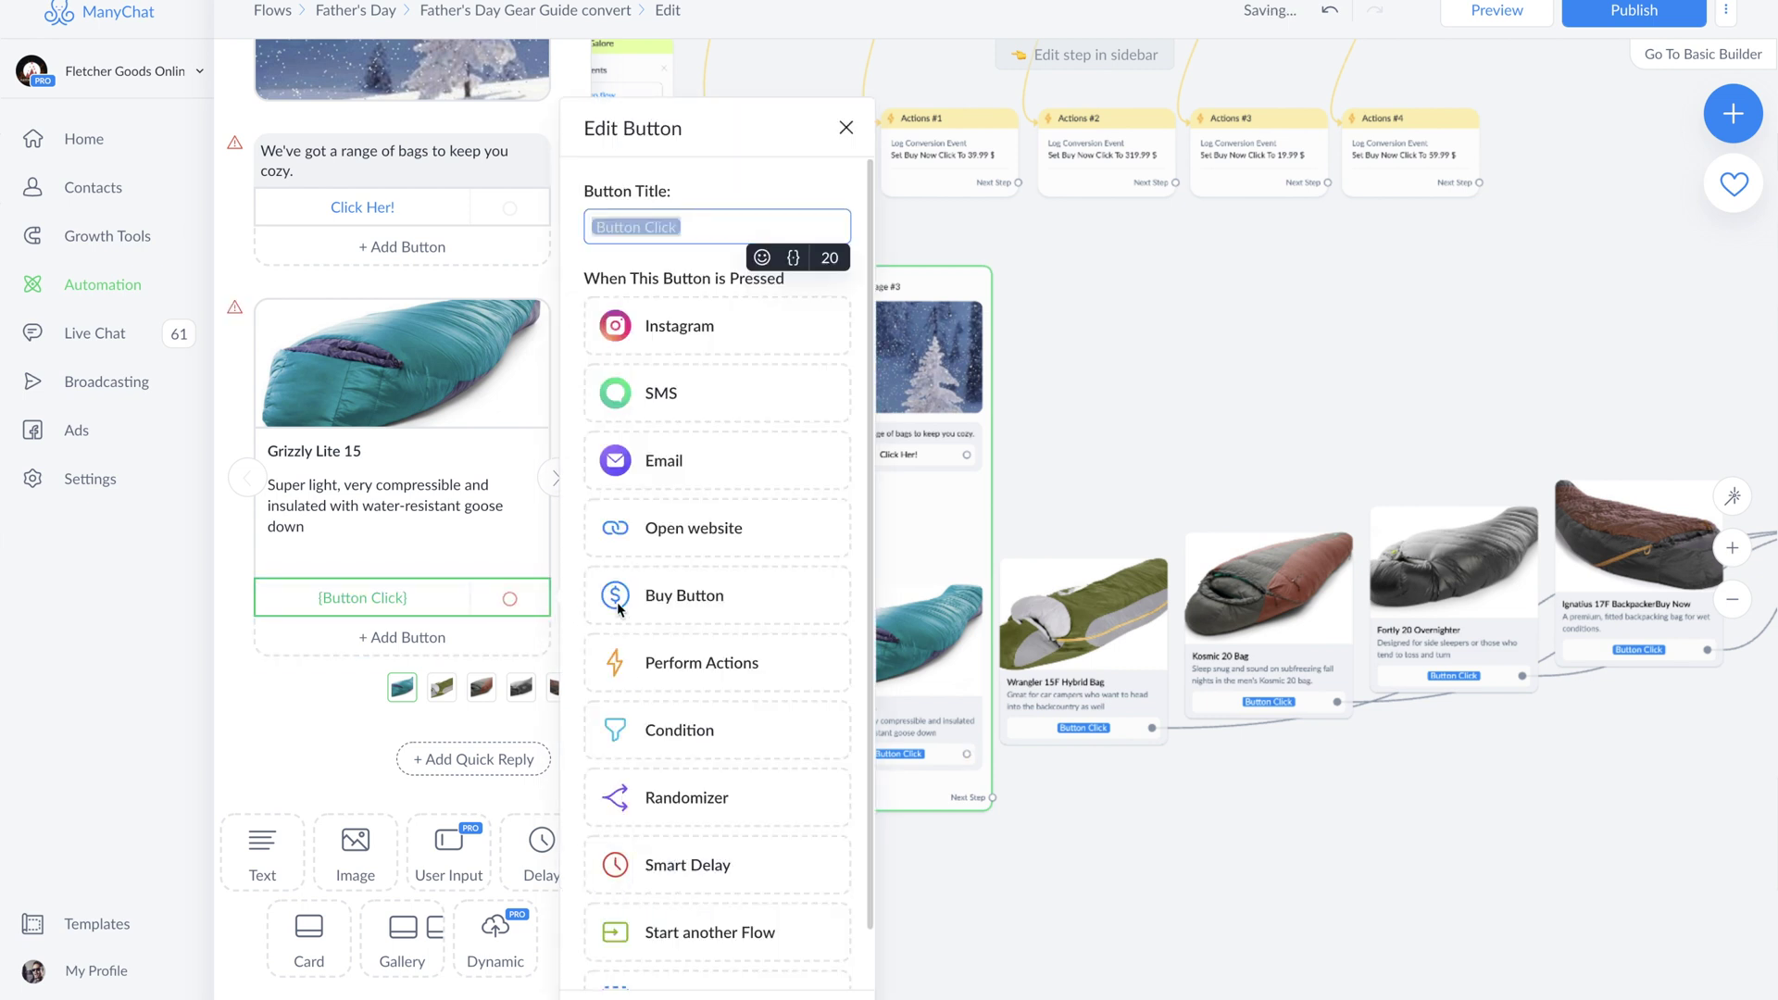
pyautogui.click(730, 594)
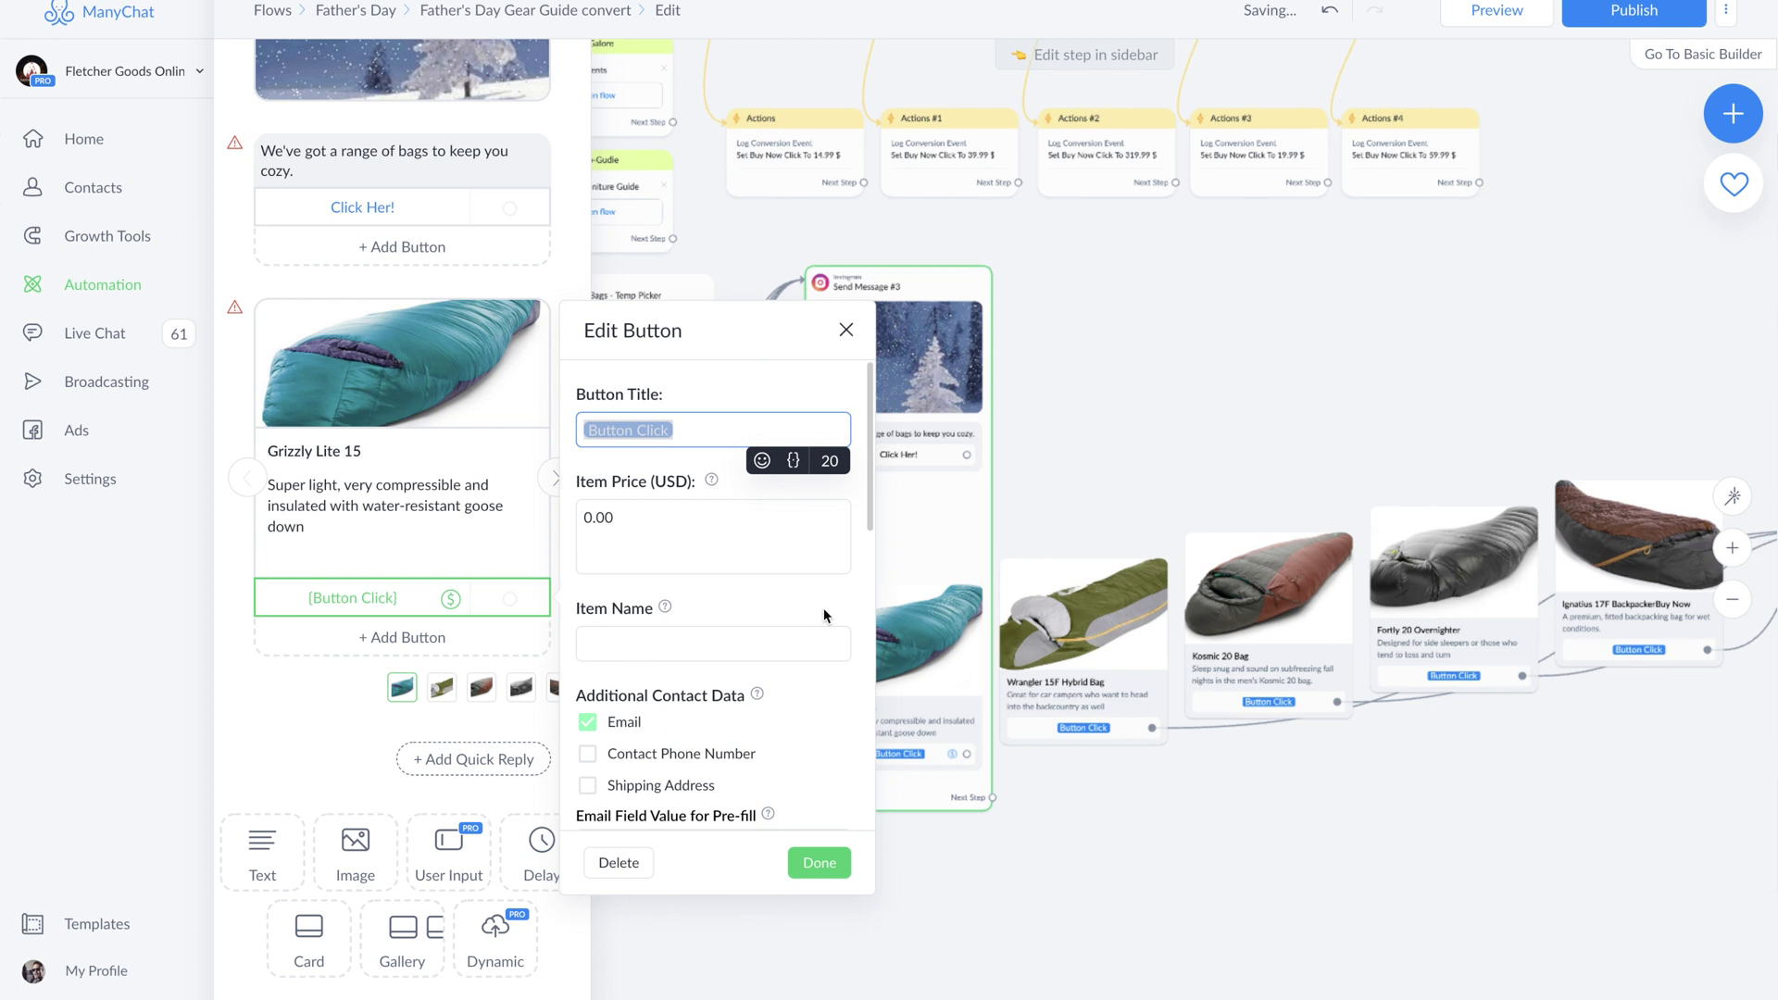
pyautogui.click(635, 523)
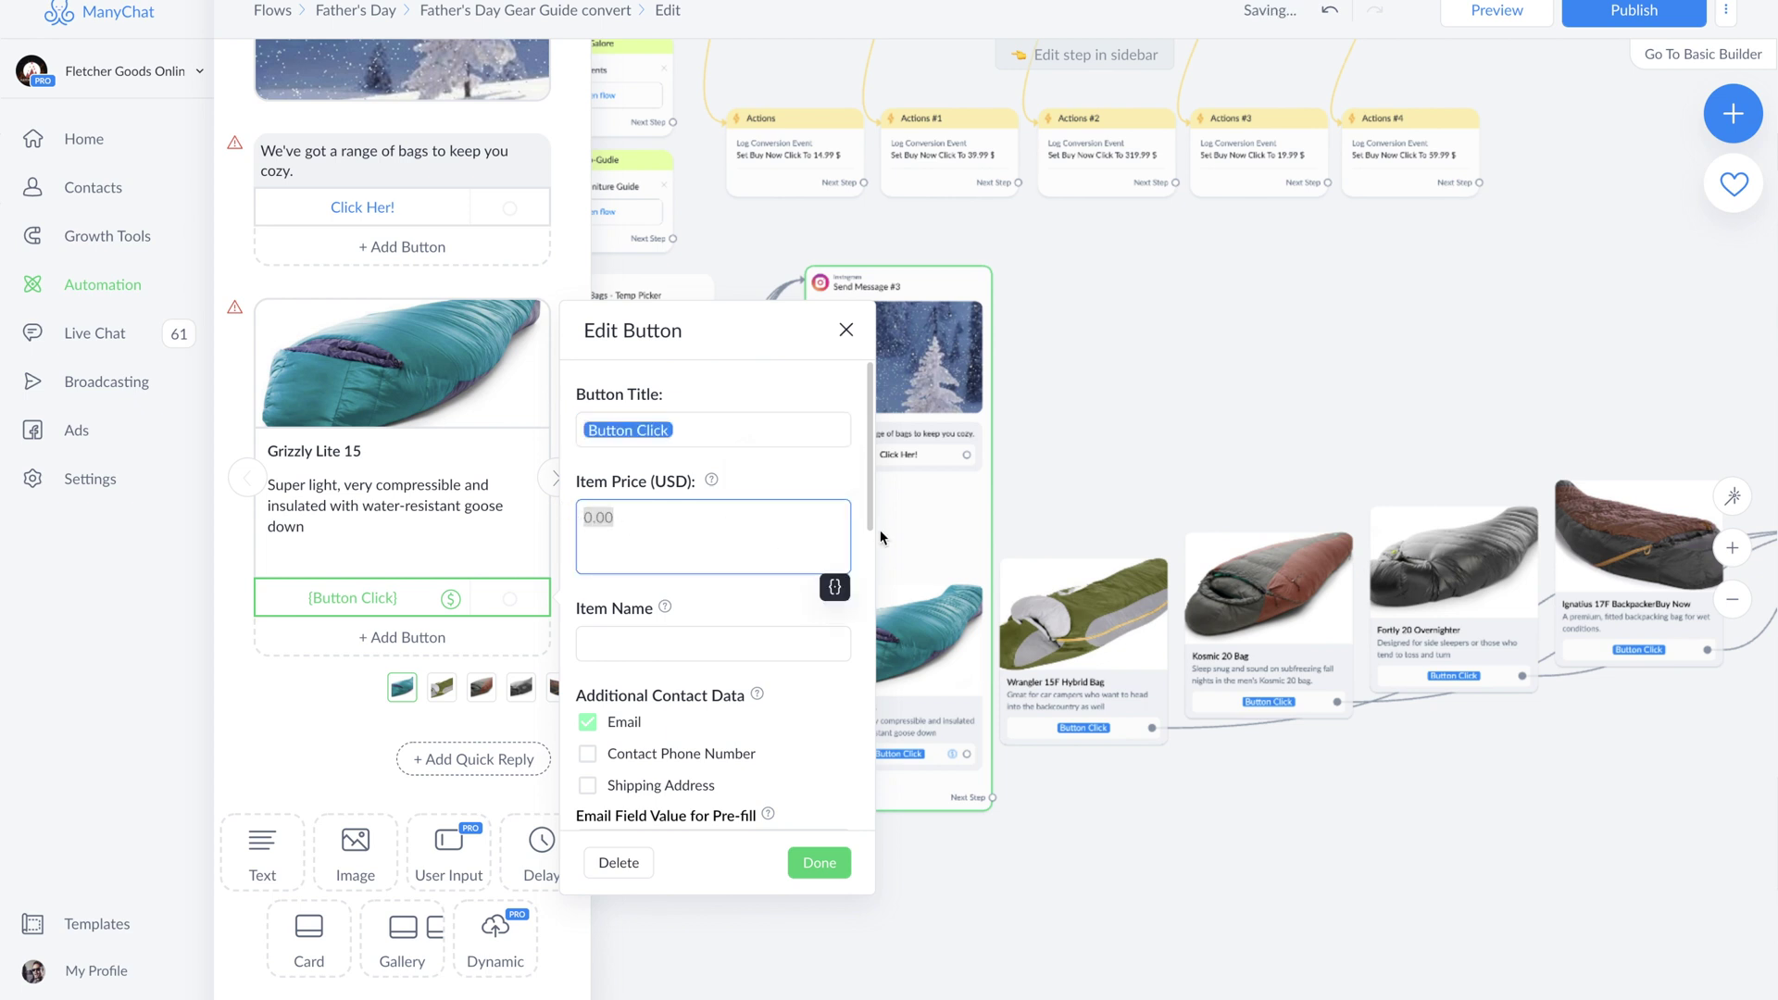
pyautogui.write('35.00')
pyautogui.click(619, 642)
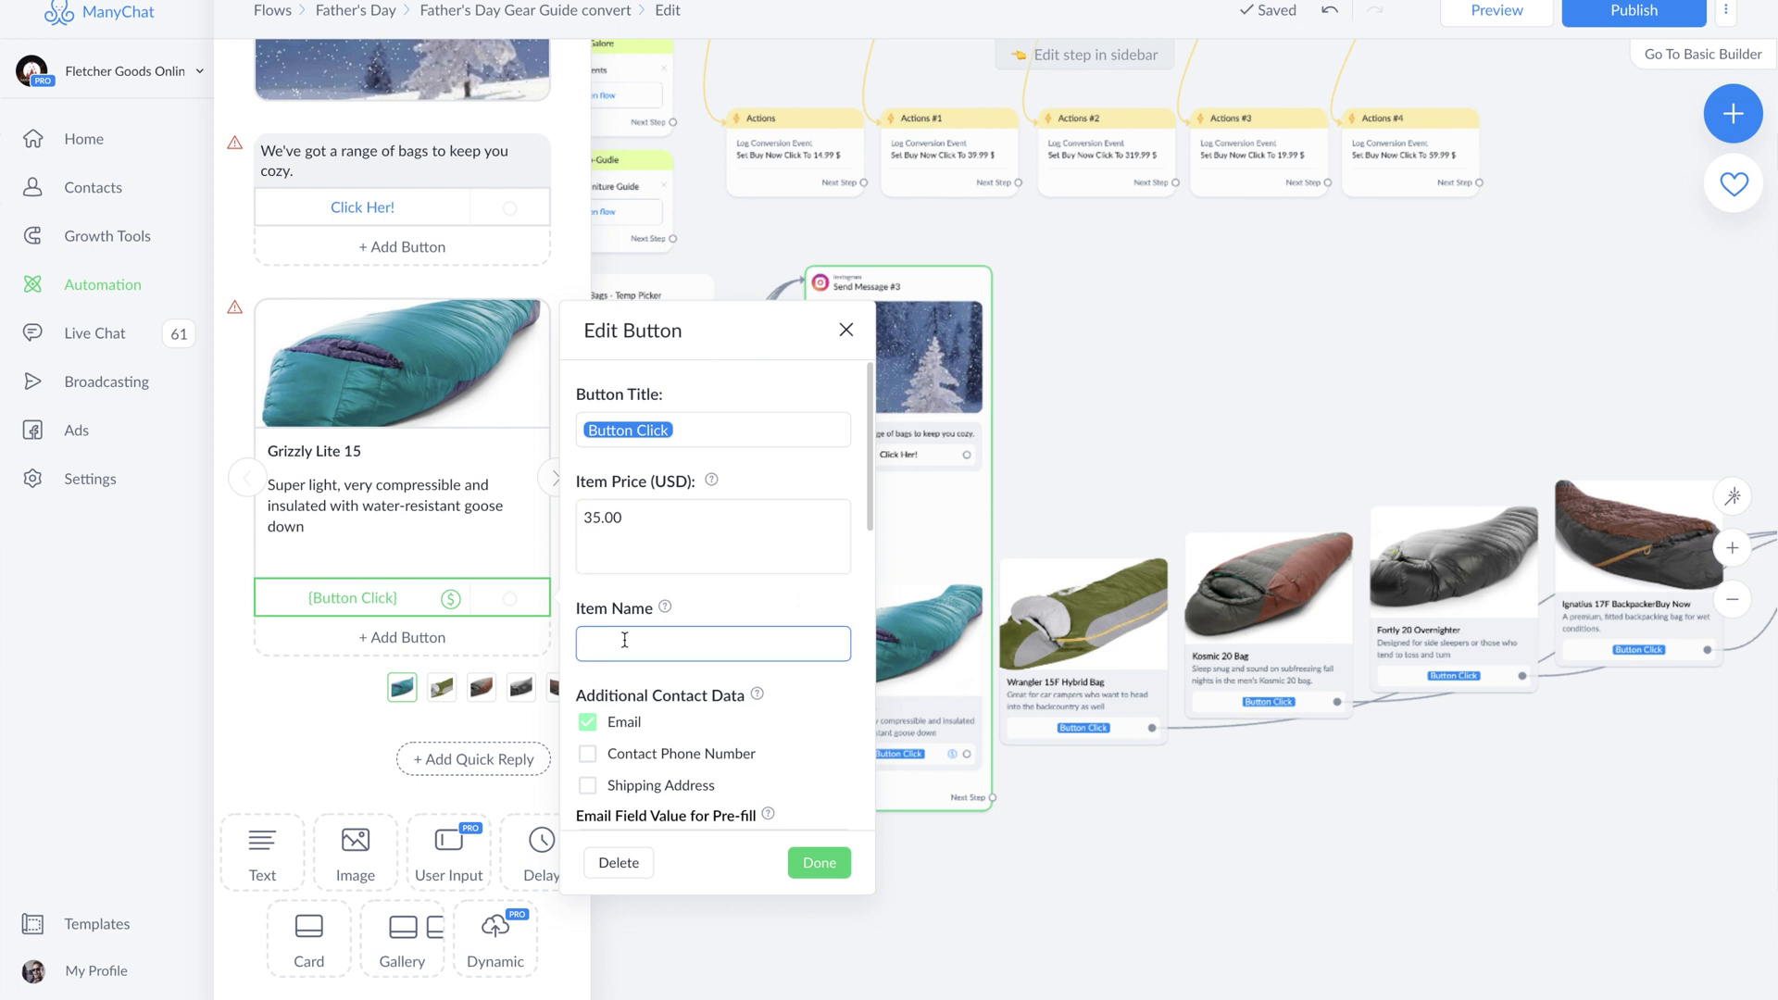
pyautogui.write('ws15')
# Require the buyer's Contact Phone Number and Shipping Address for the purchase
pyautogui.scroll(-3, 824, 745)
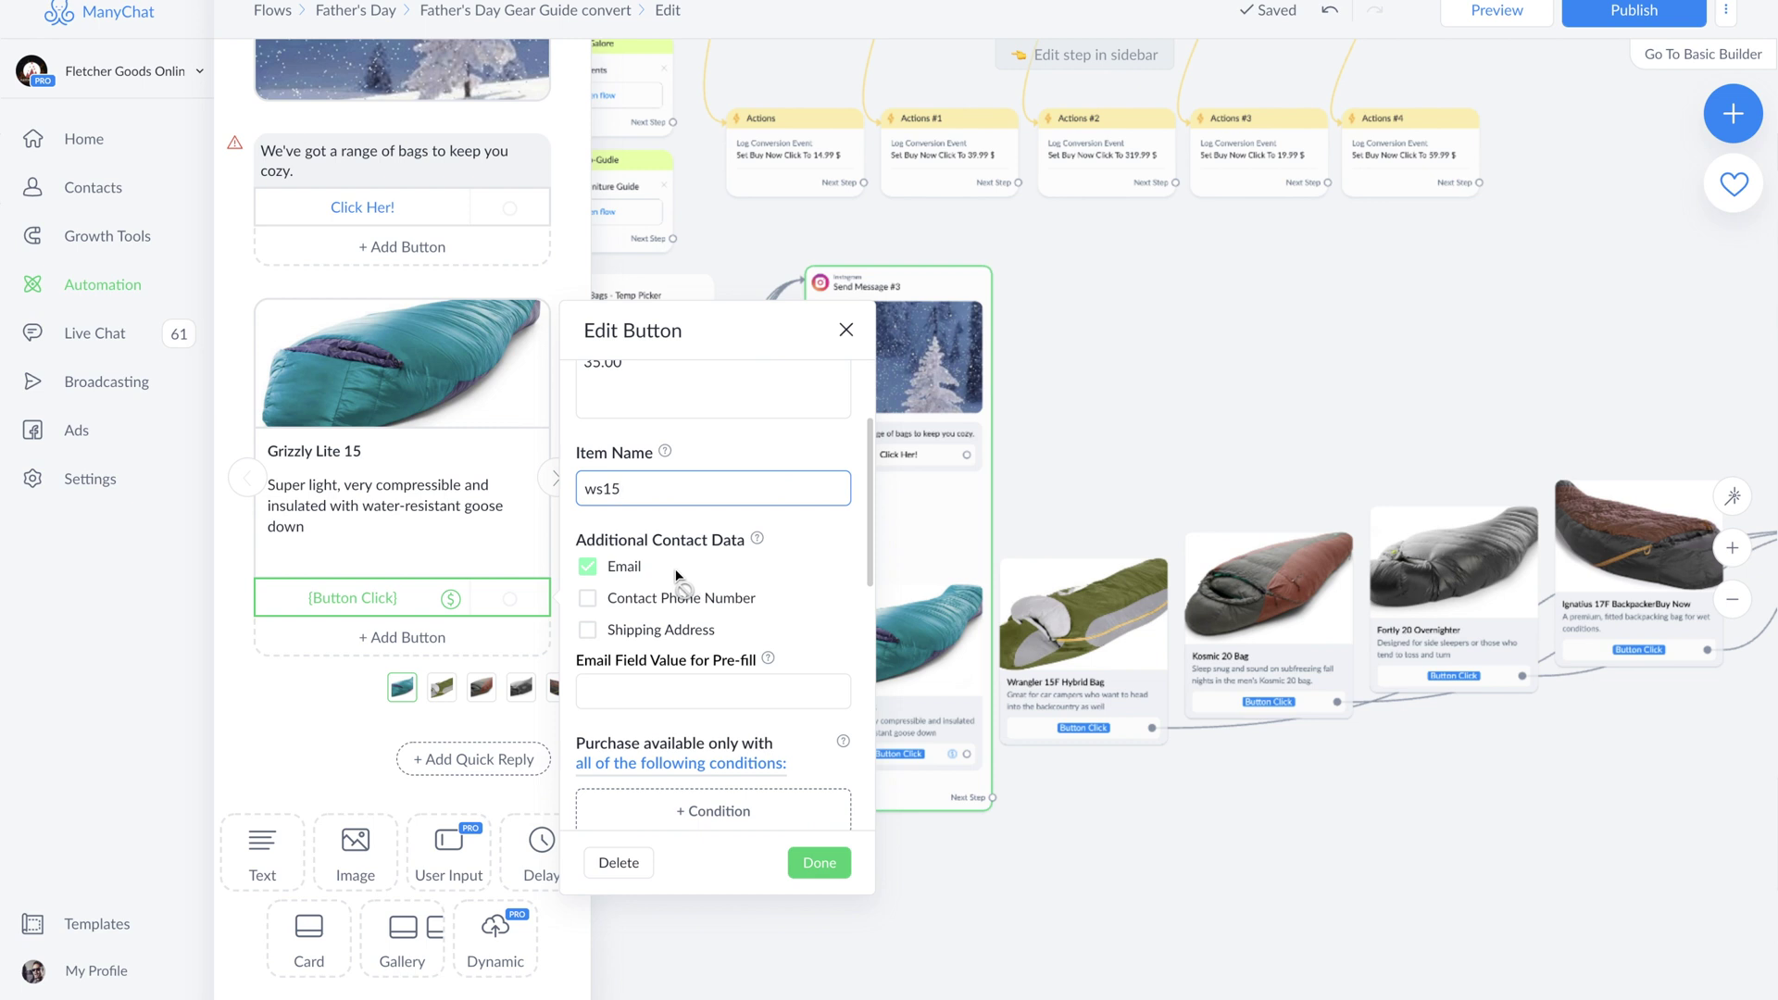
pyautogui.click(587, 598)
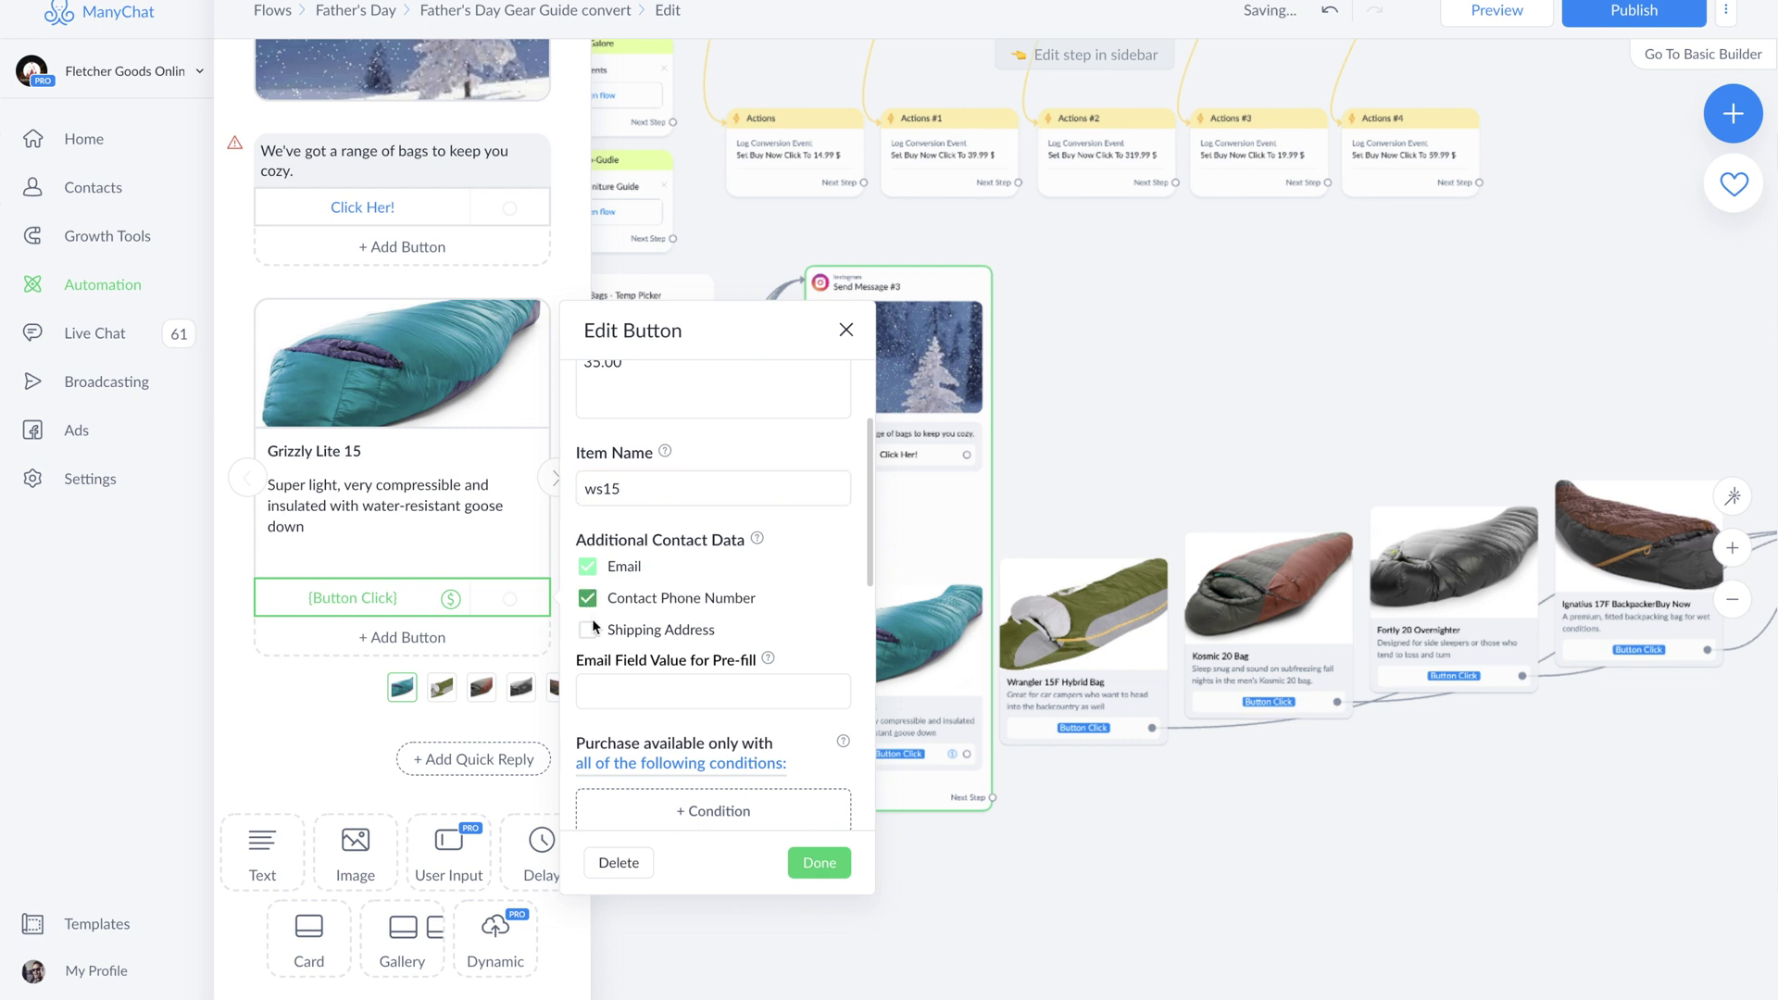
pyautogui.click(587, 632)
pyautogui.scroll(-1, 826, 645)
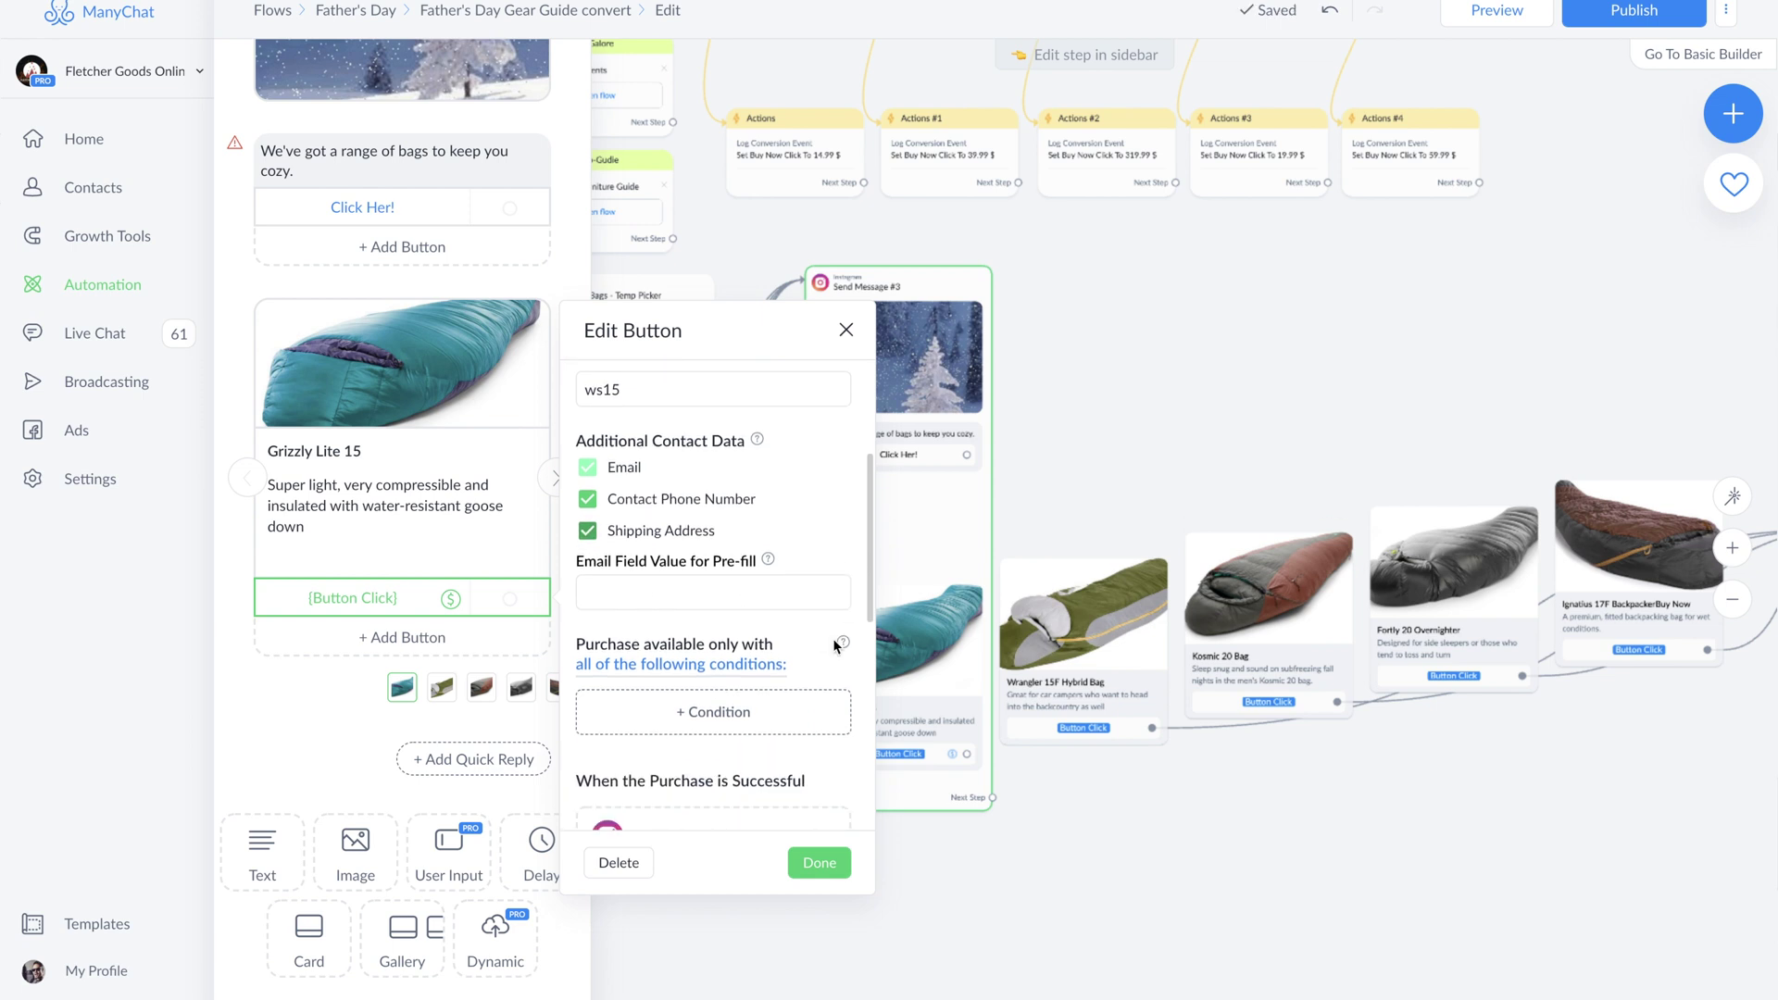
pyautogui.scroll(-1, 834, 645)
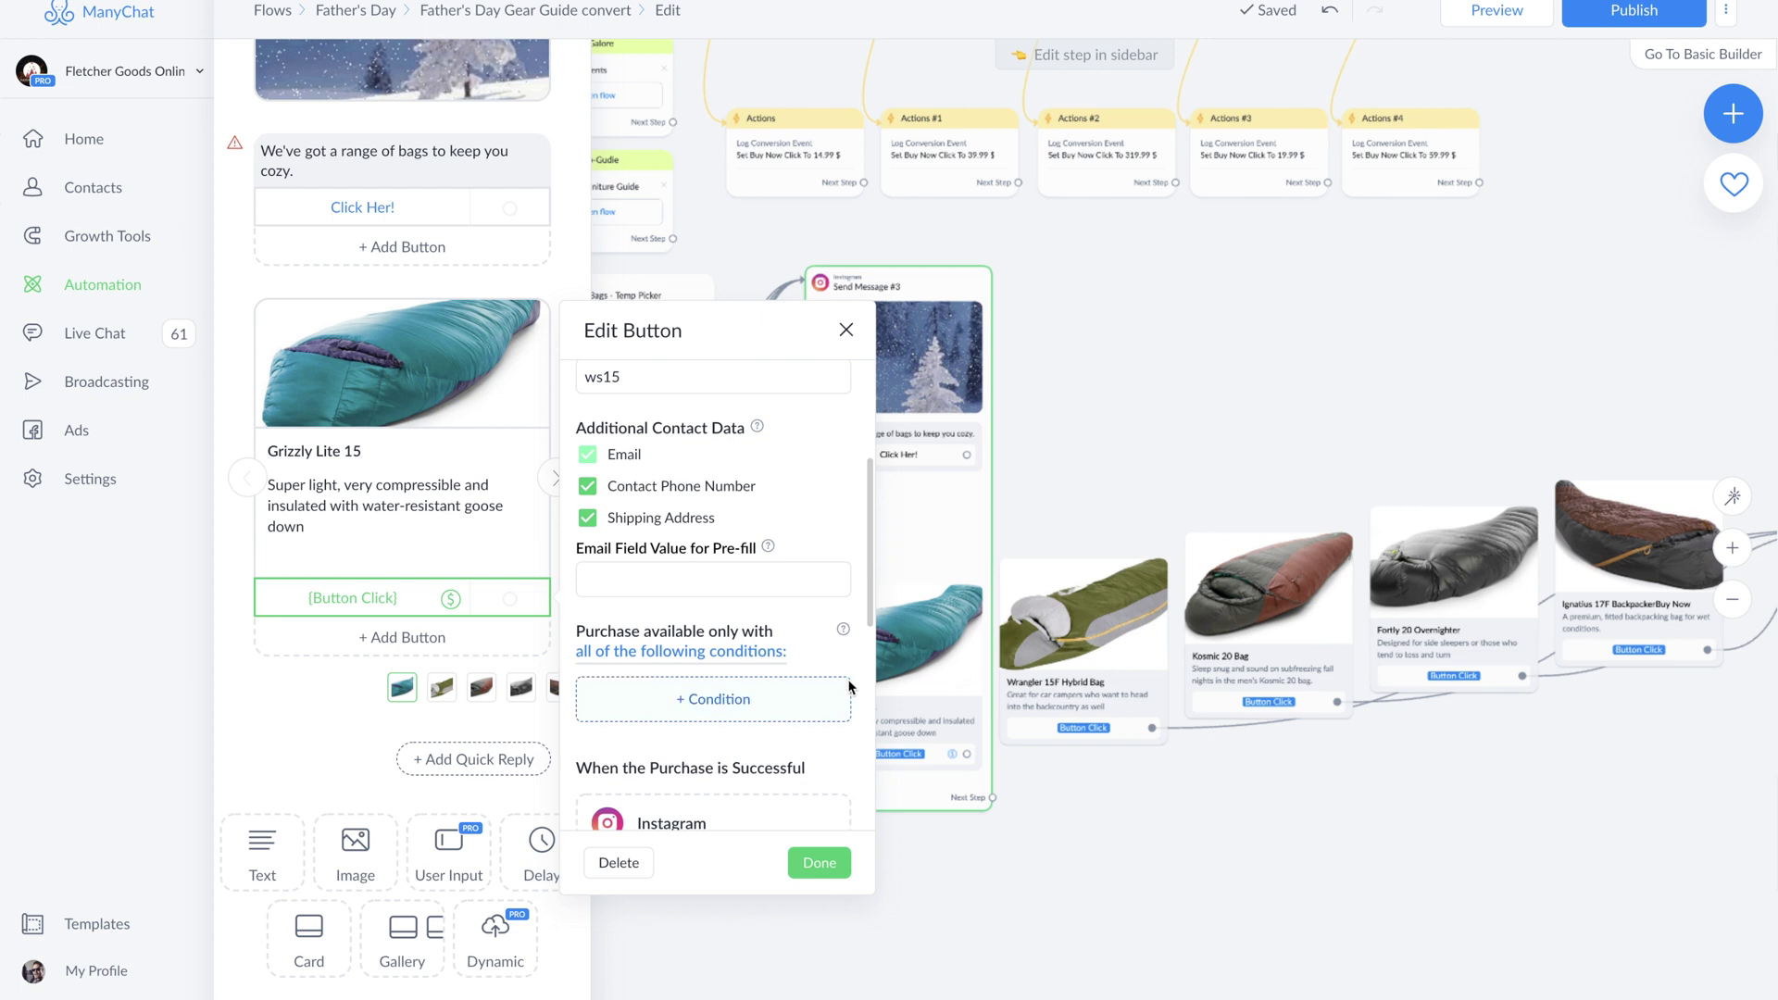
pyautogui.scroll(-1, 850, 686)
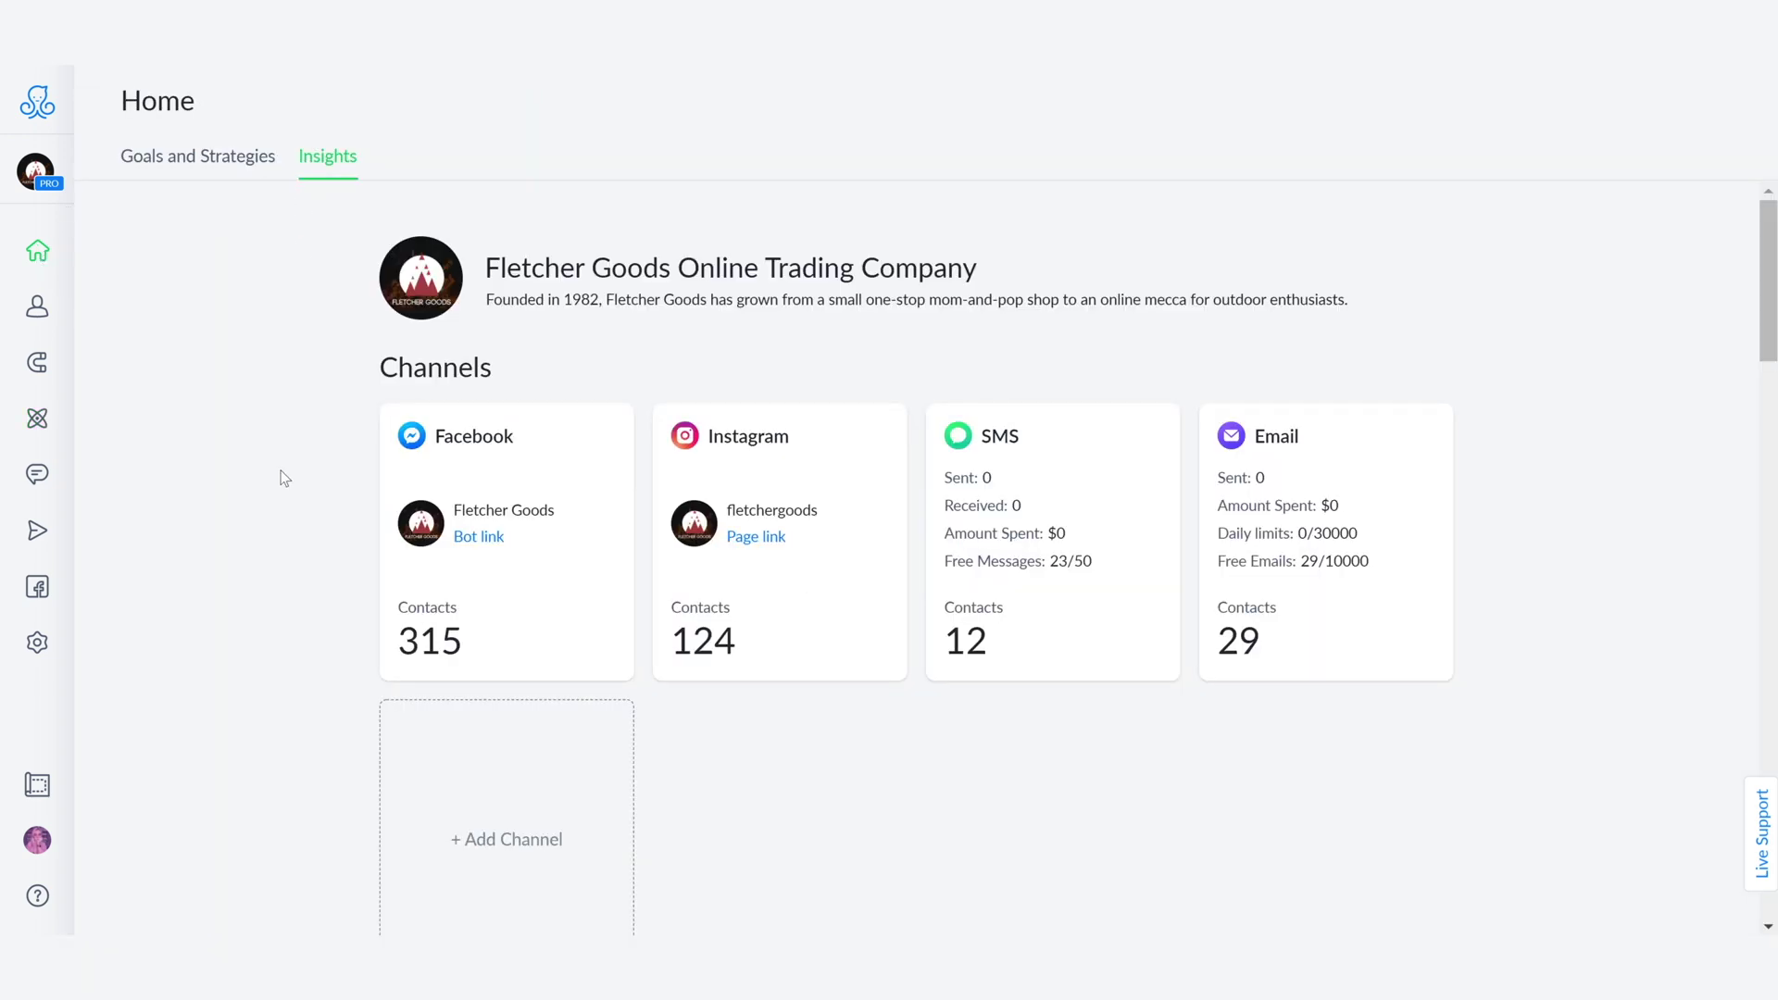
# Scroll Home Insights to Revenue USD ($54.98 from 2 sales) and the Overall Earnings chart
pyautogui.scroll(-20, 284, 478)
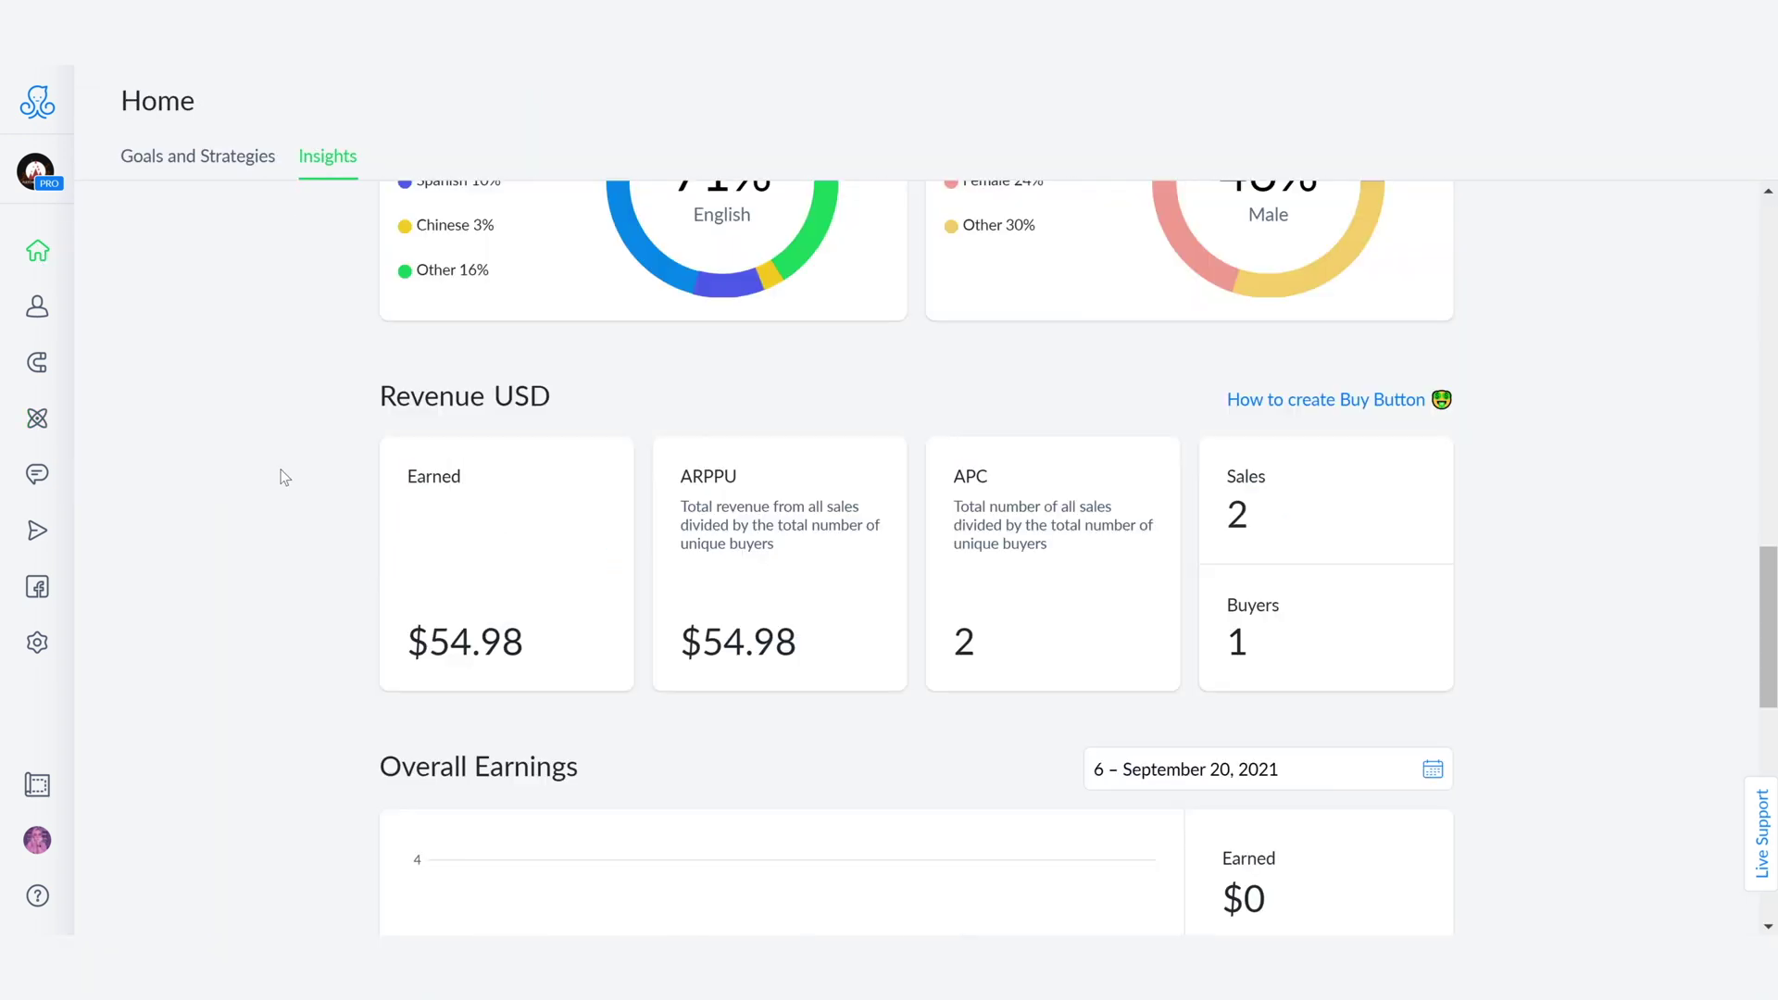
pyautogui.scroll(-3, 284, 478)
pyautogui.scroll(1, 357, 385)
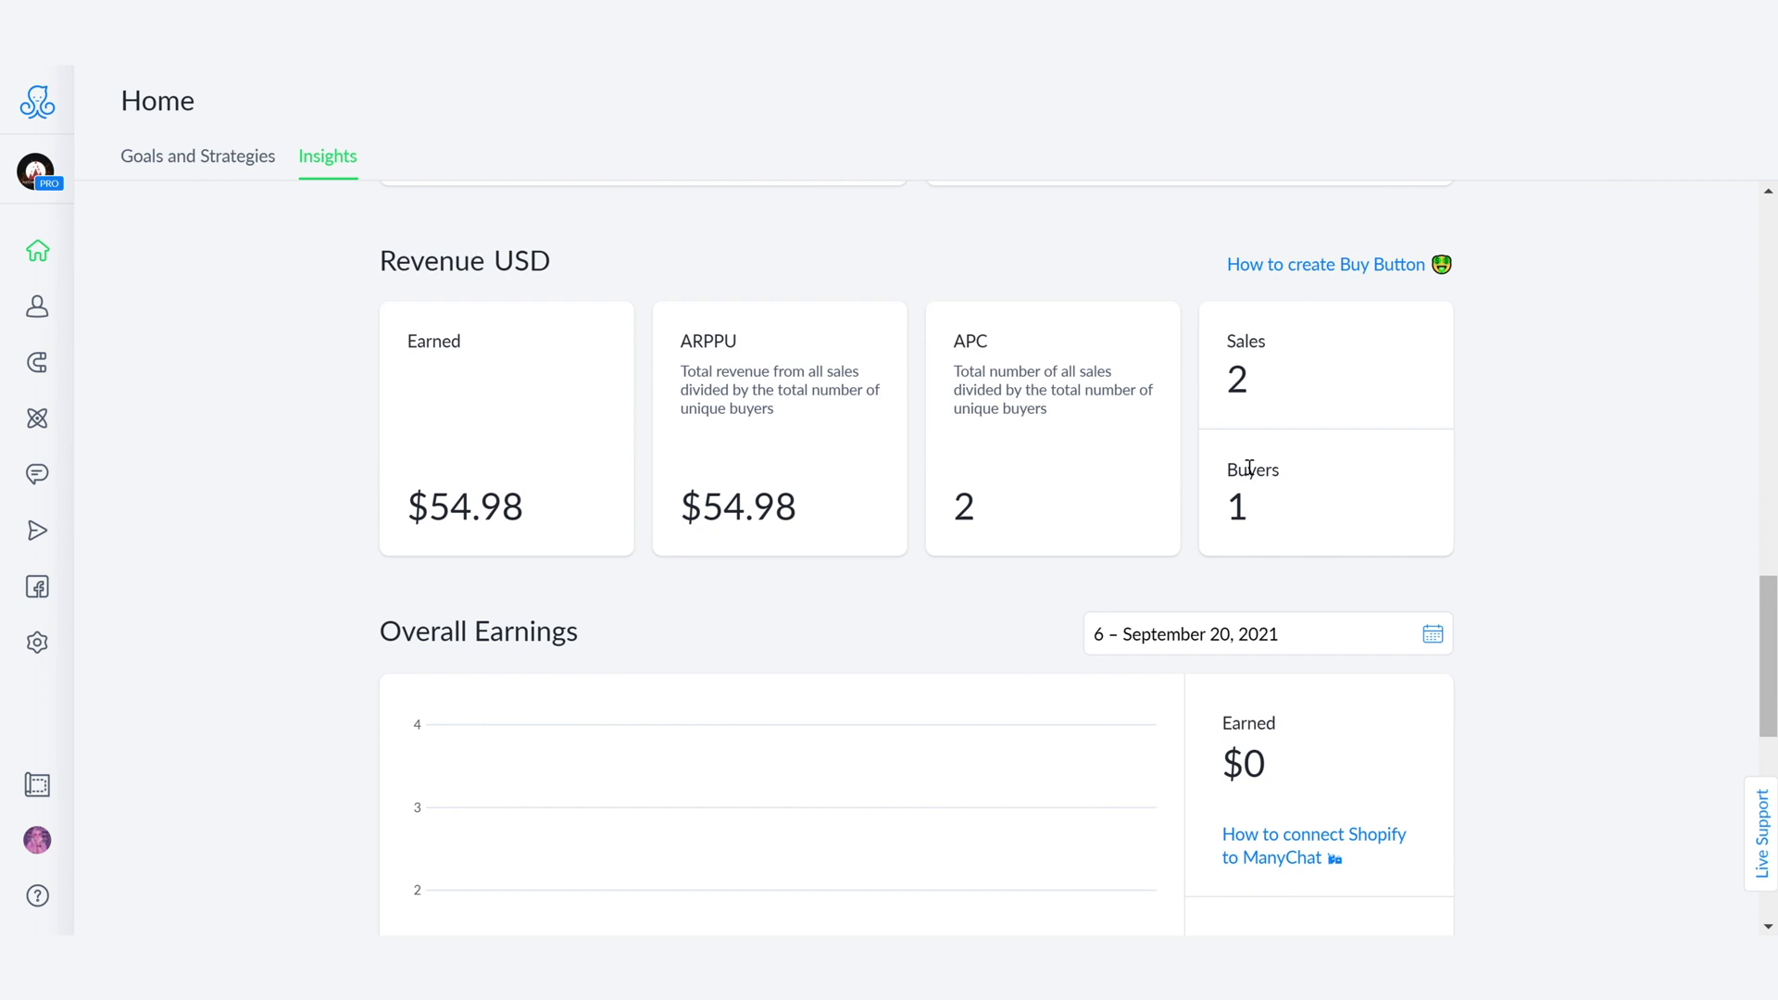
pyautogui.scroll(-2, 1250, 468)
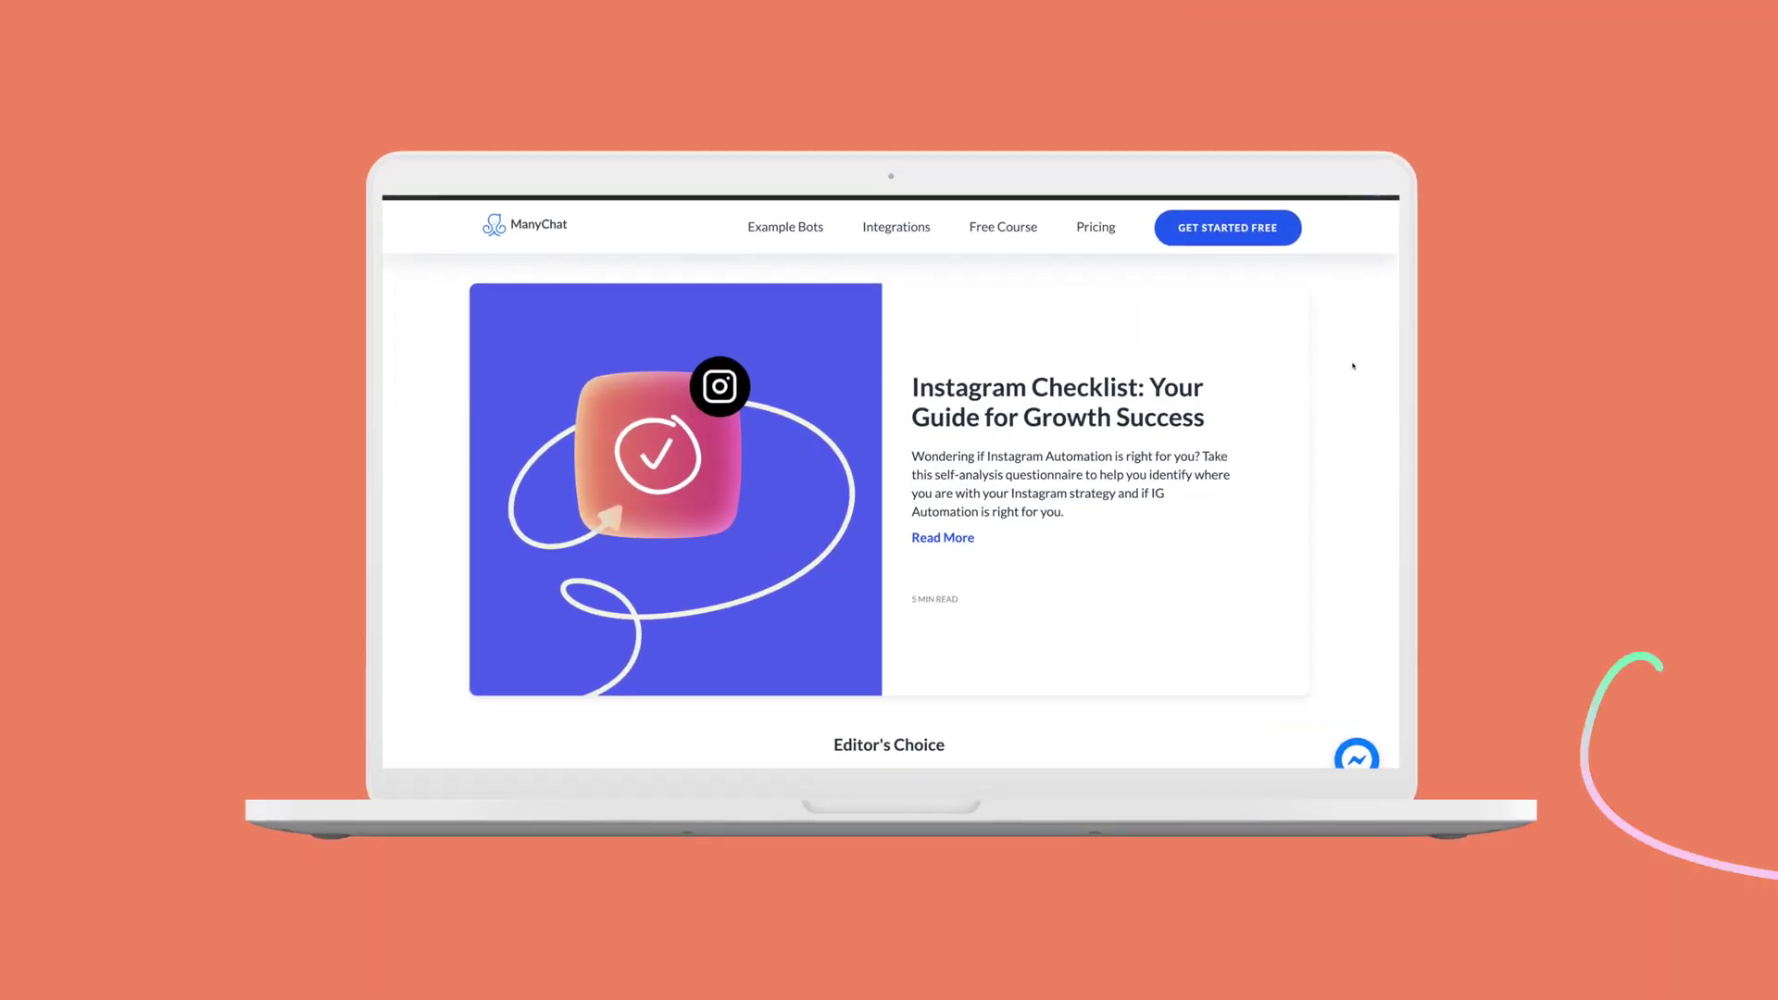
# Scroll through the ManyChat blog article listings down to the footer
pyautogui.scroll(-5, 1347, 366)
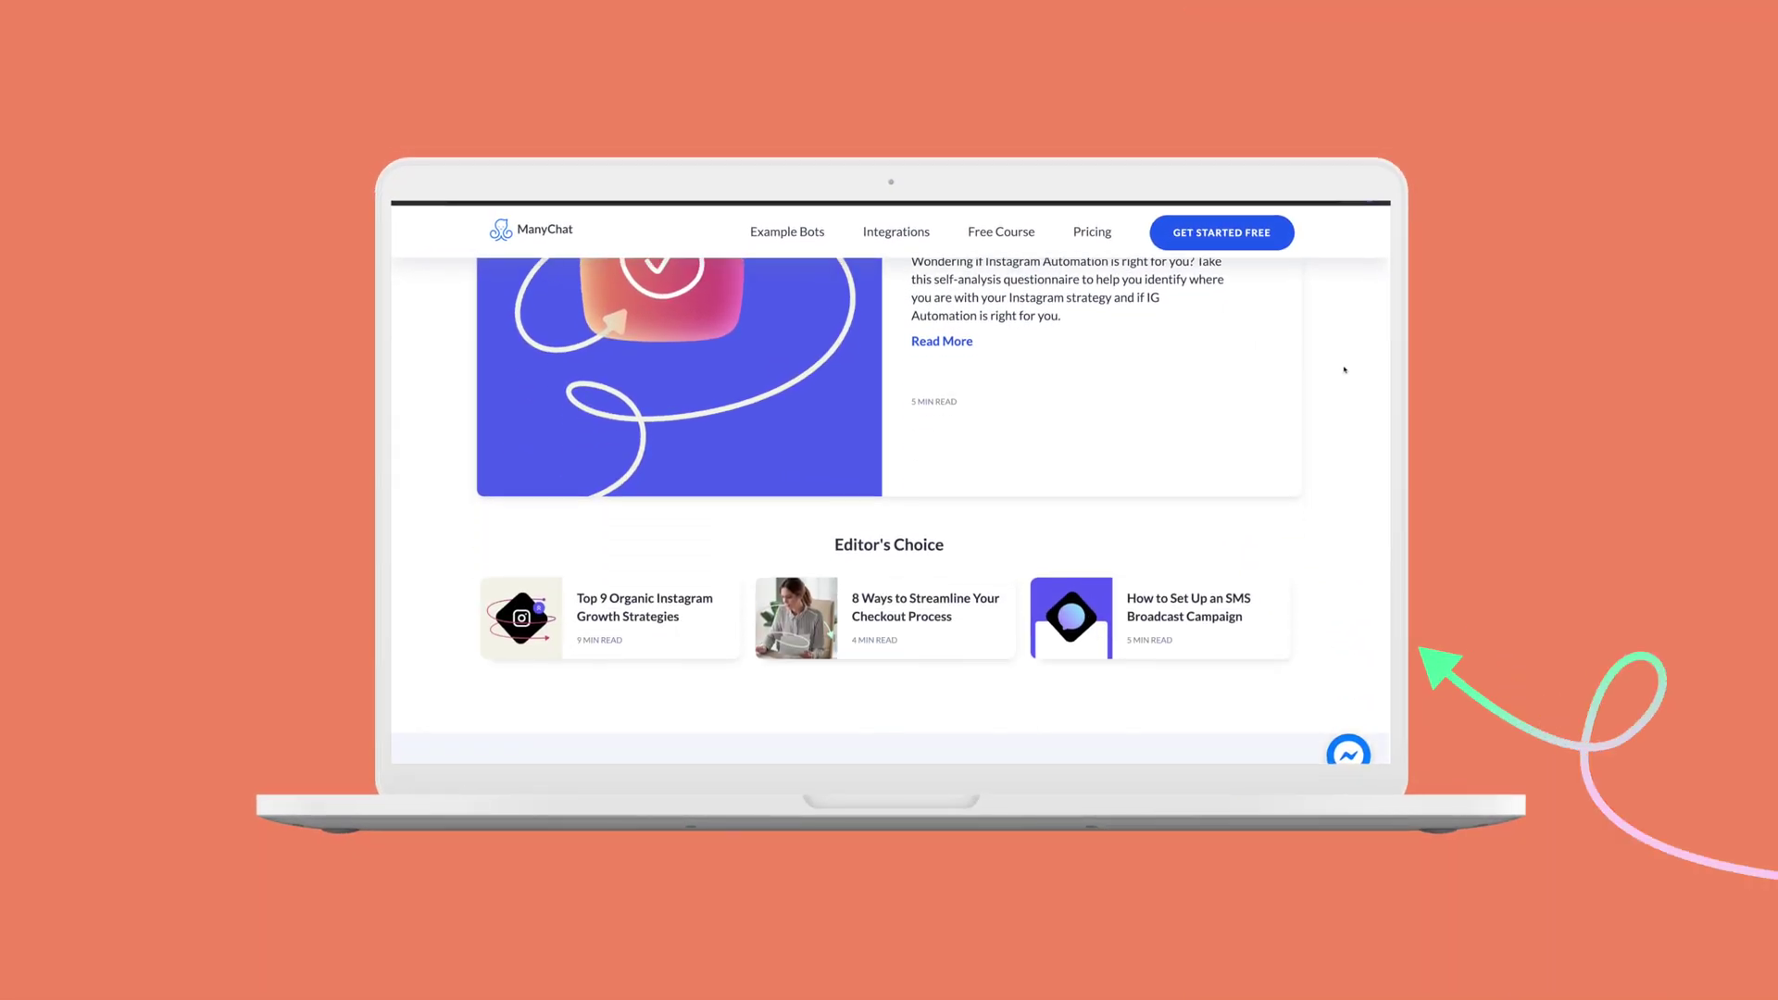
pyautogui.scroll(-10, 1344, 369)
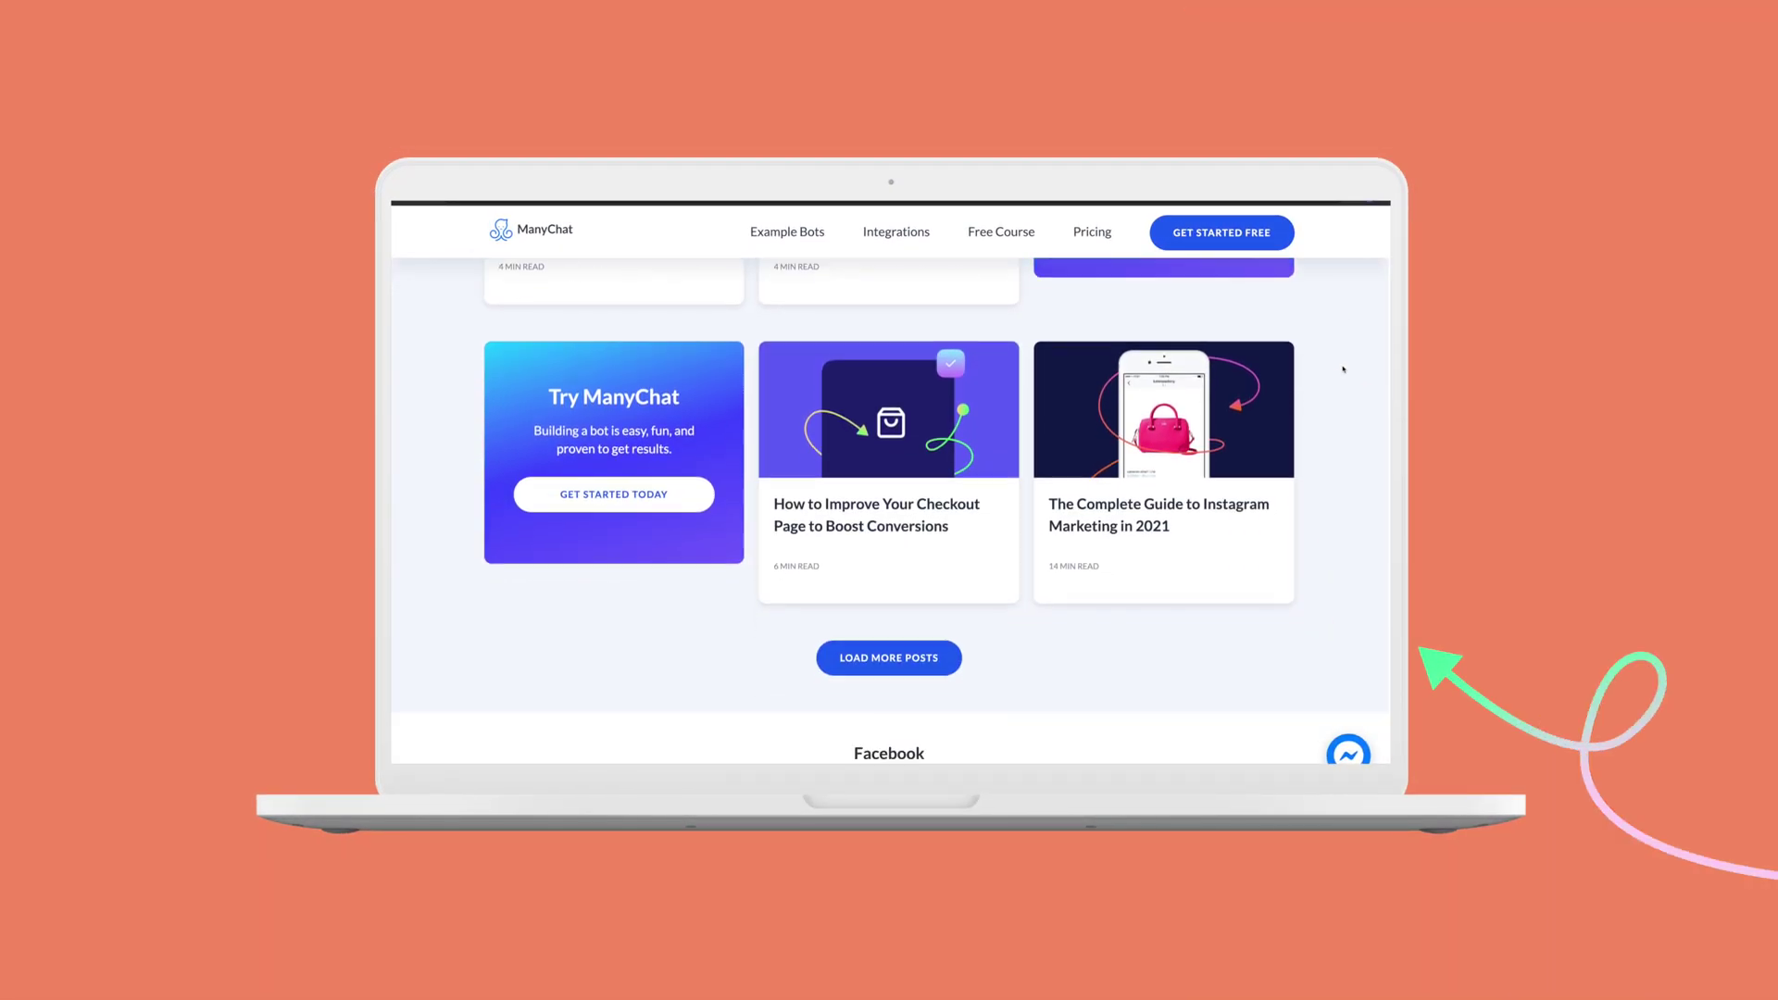
pyautogui.scroll(-10, 1344, 370)
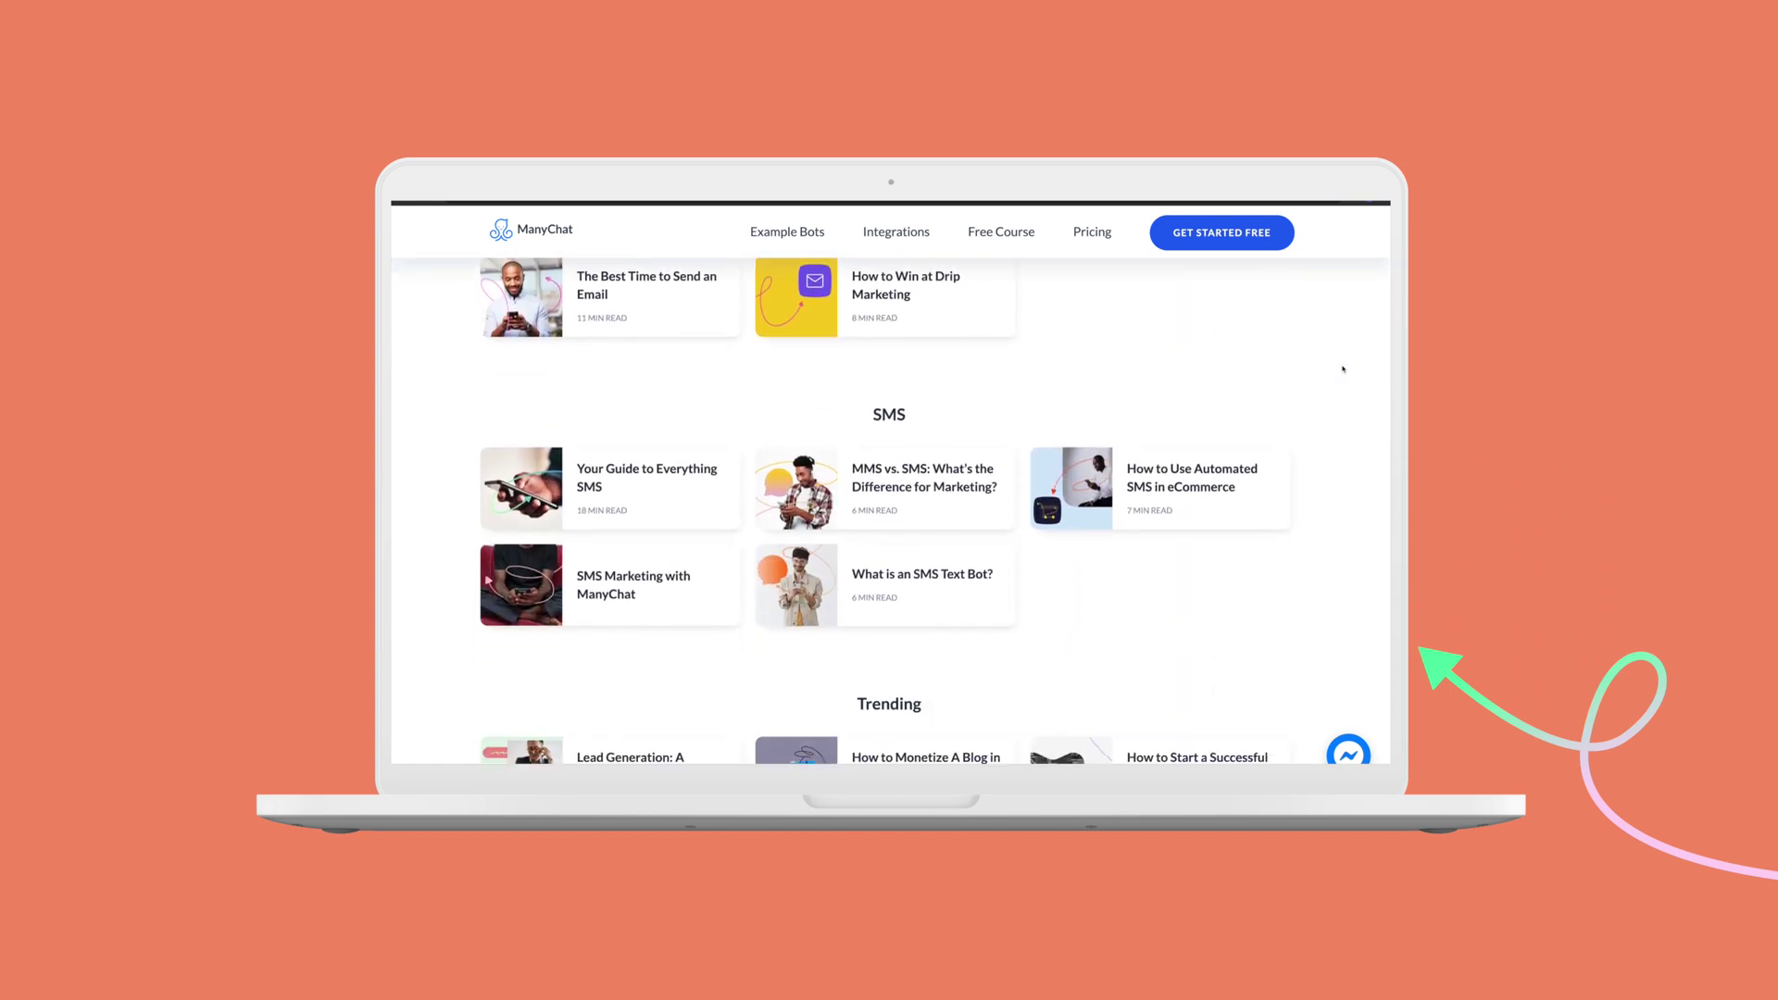
pyautogui.scroll(-8, 1344, 369)
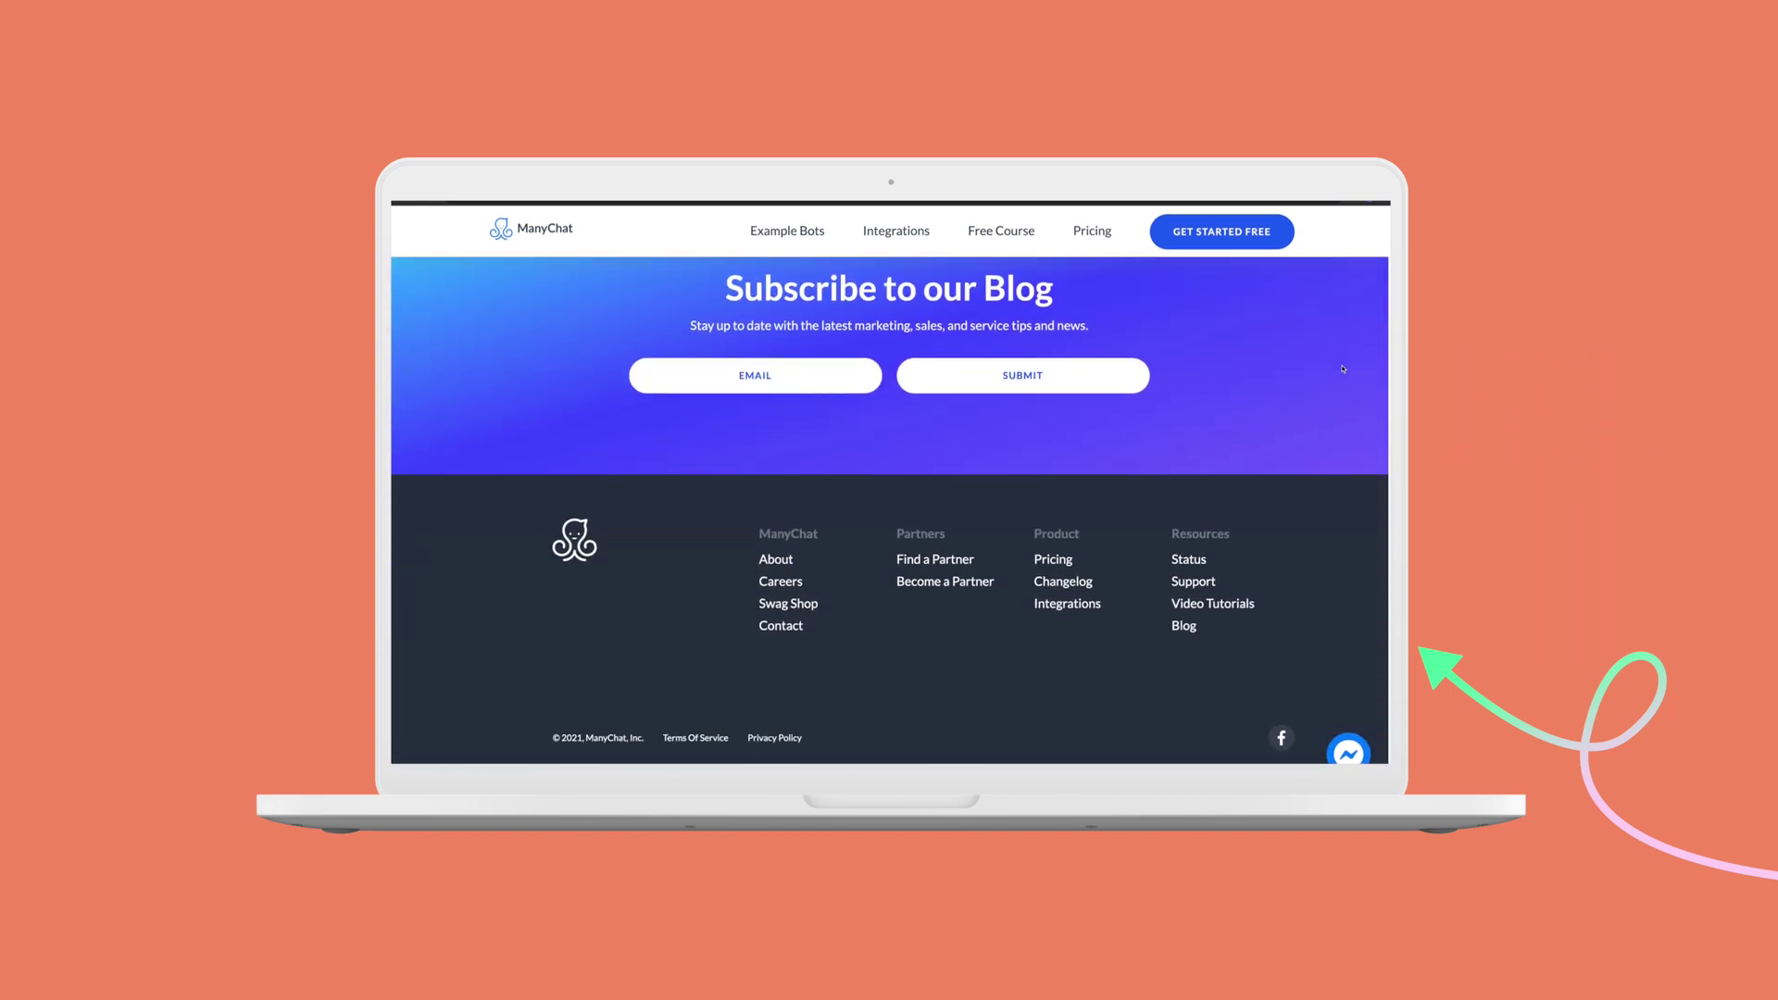